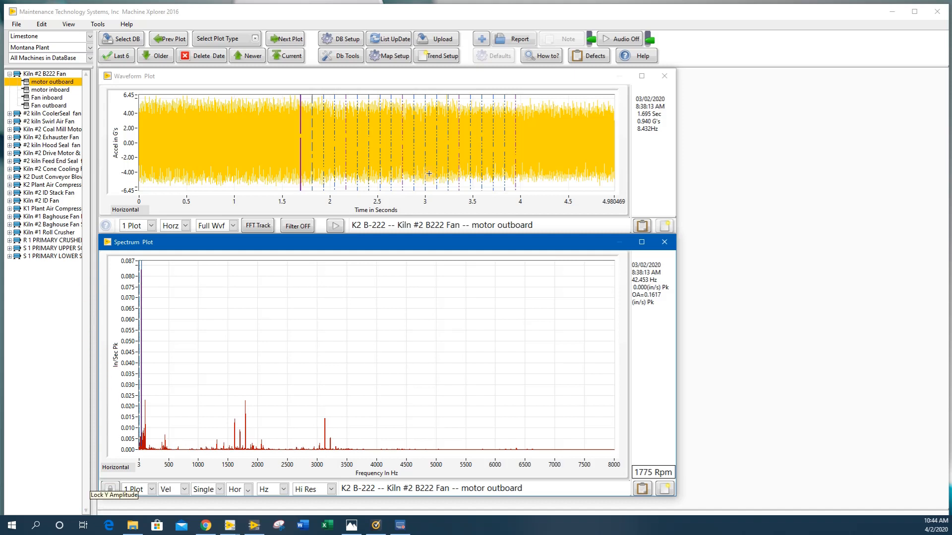
Open the database setup and display the Nevada Plant department of the Limestone area
click(342, 40)
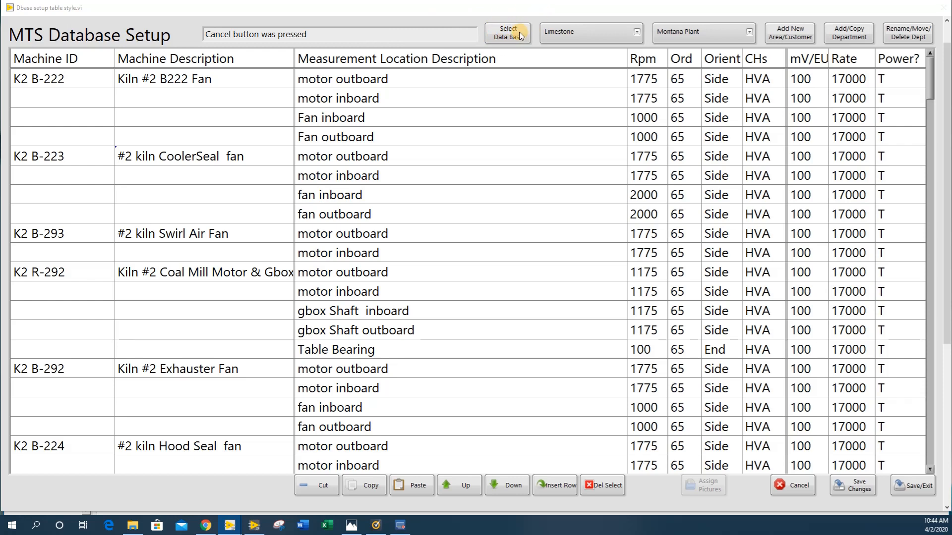
click(635, 33)
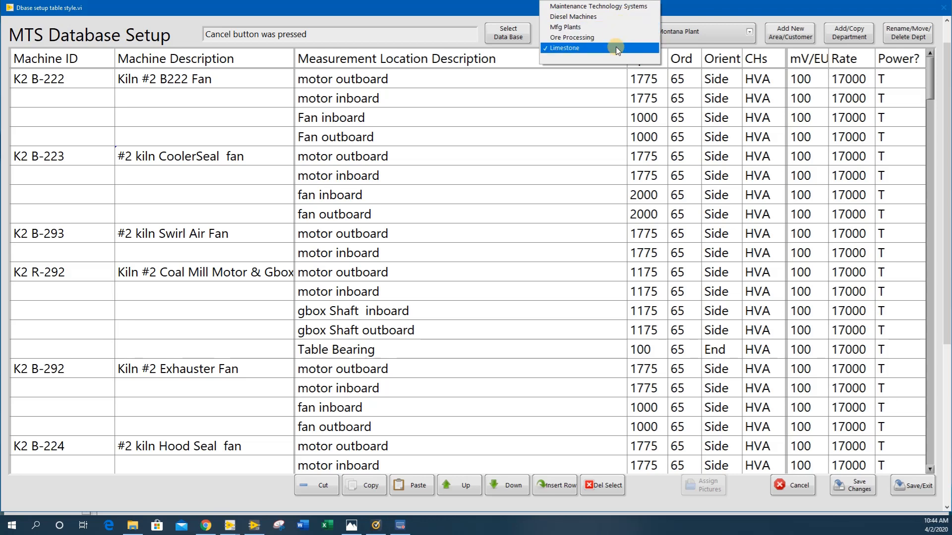
click(615, 48)
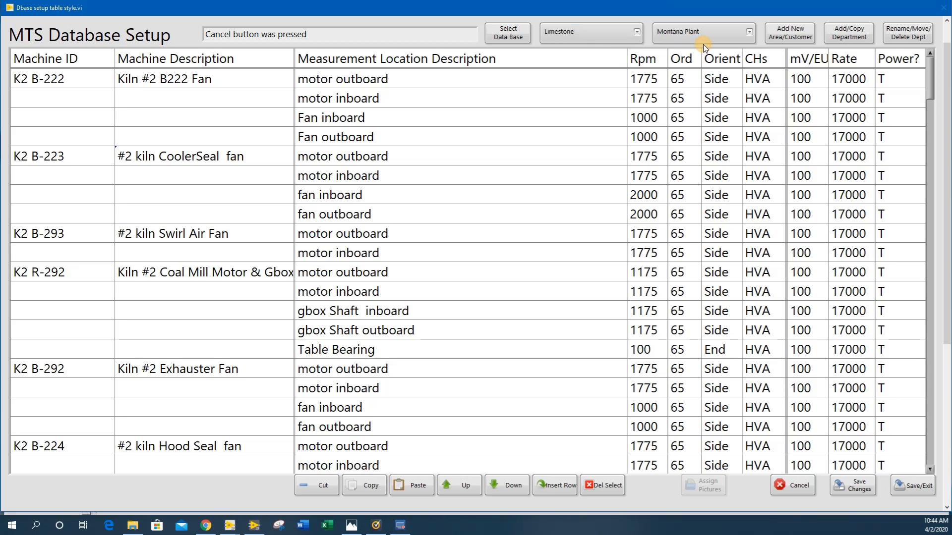
click(738, 34)
click(734, 16)
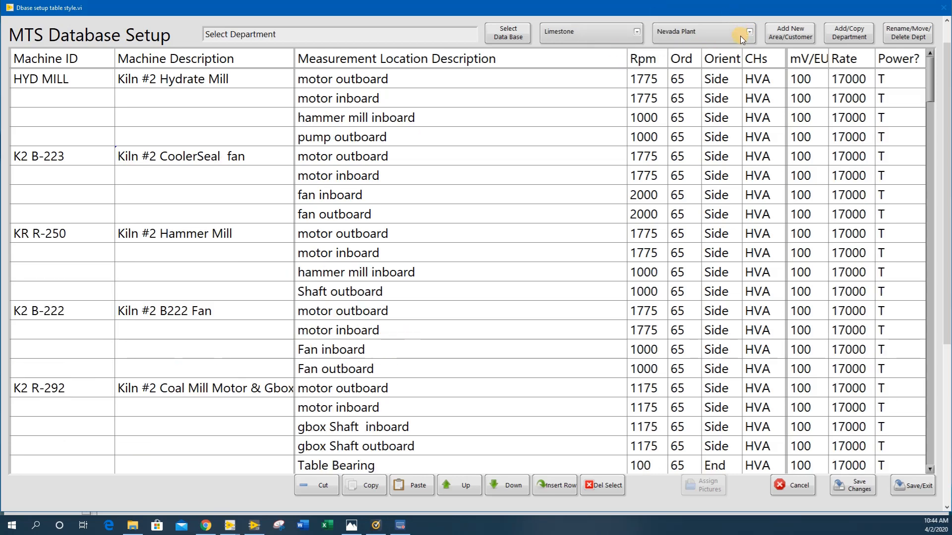
Add a new customer area named Water Rec Plant and choose Limestone -- Nevada Plant as the department to copy from
click(786, 35)
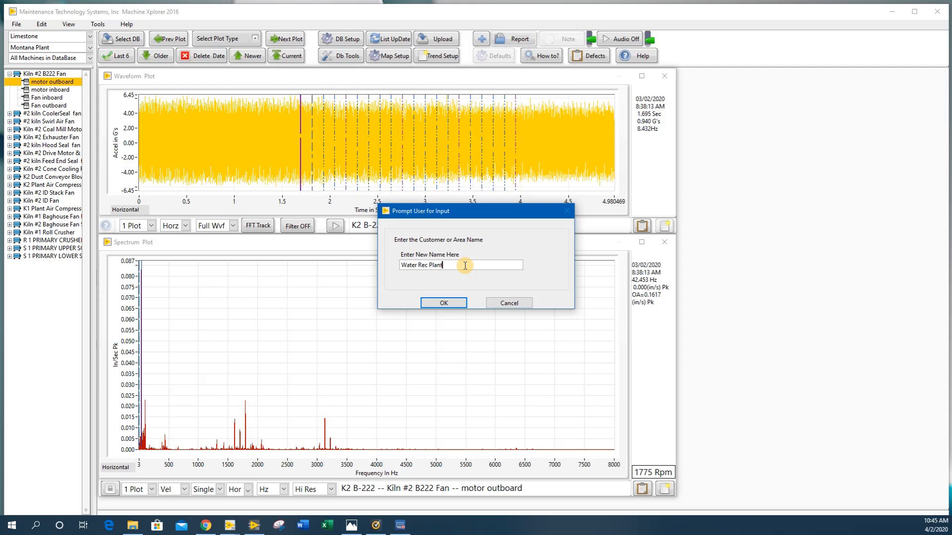
click(436, 301)
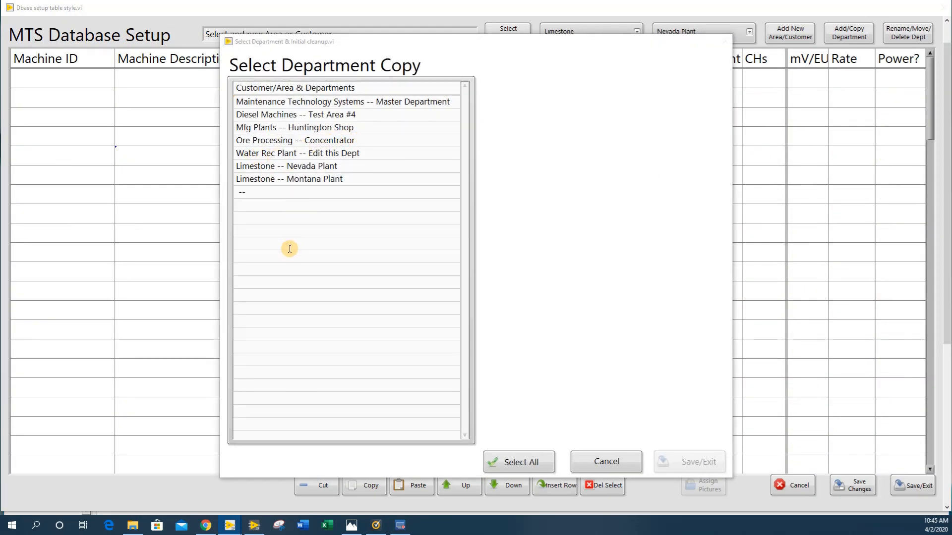
click(301, 167)
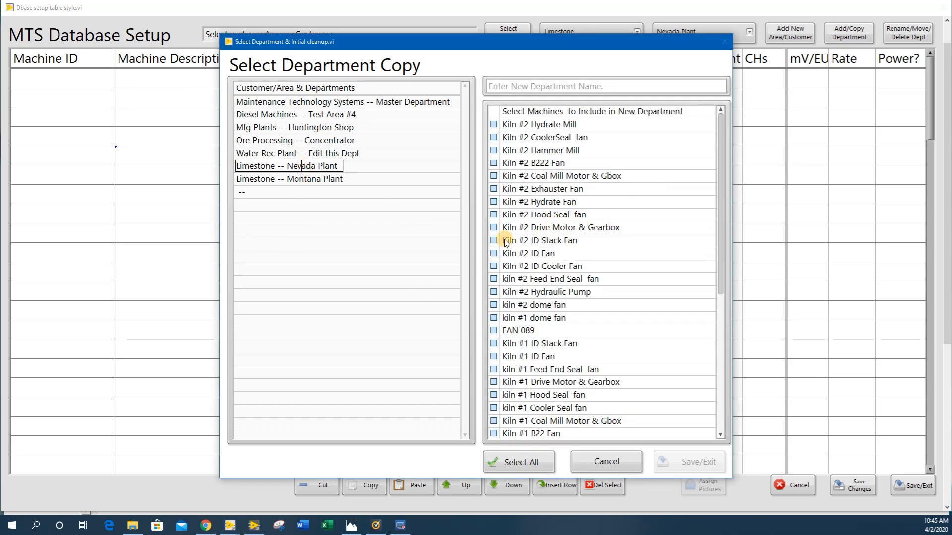
Include Kiln #2 ID Fan and Kiln #2 Hydraulic Pump in the new department, name it Pump Area and save it
click(494, 253)
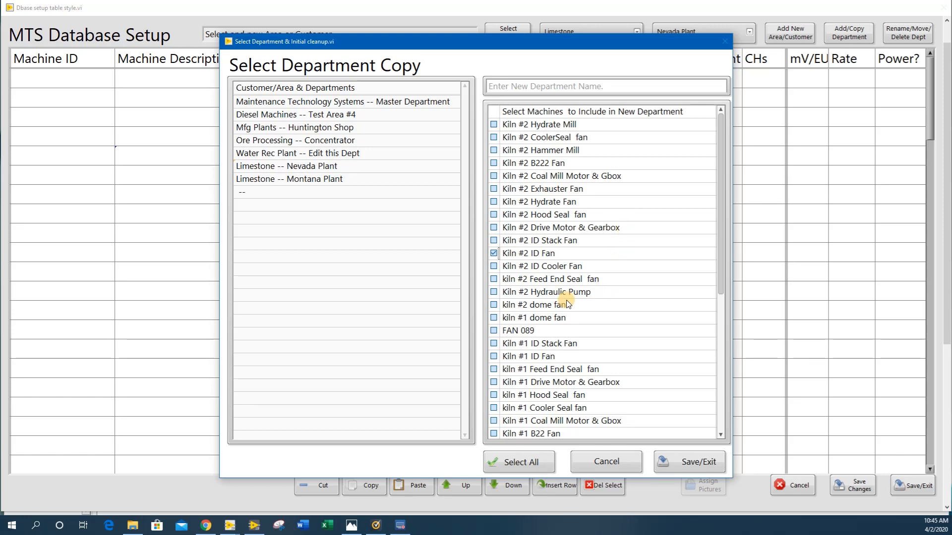
click(494, 292)
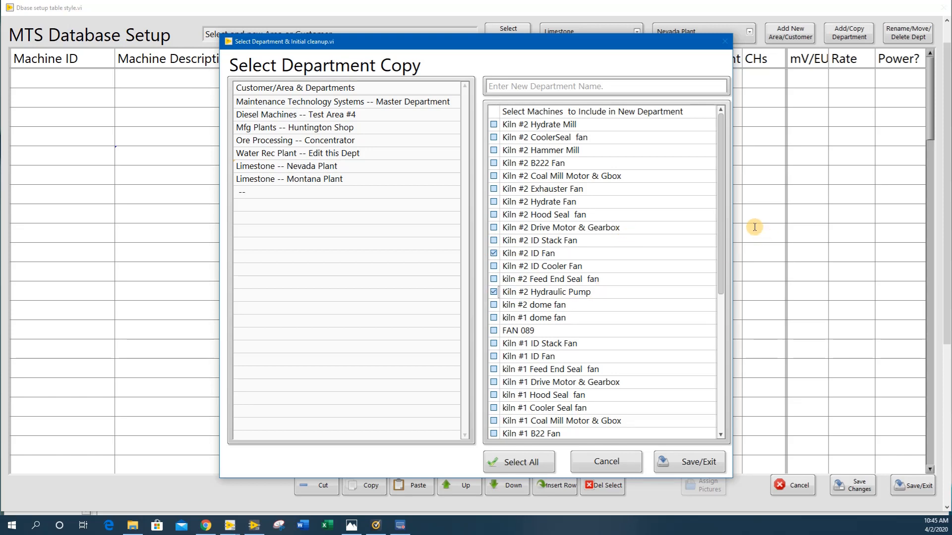
click(689, 463)
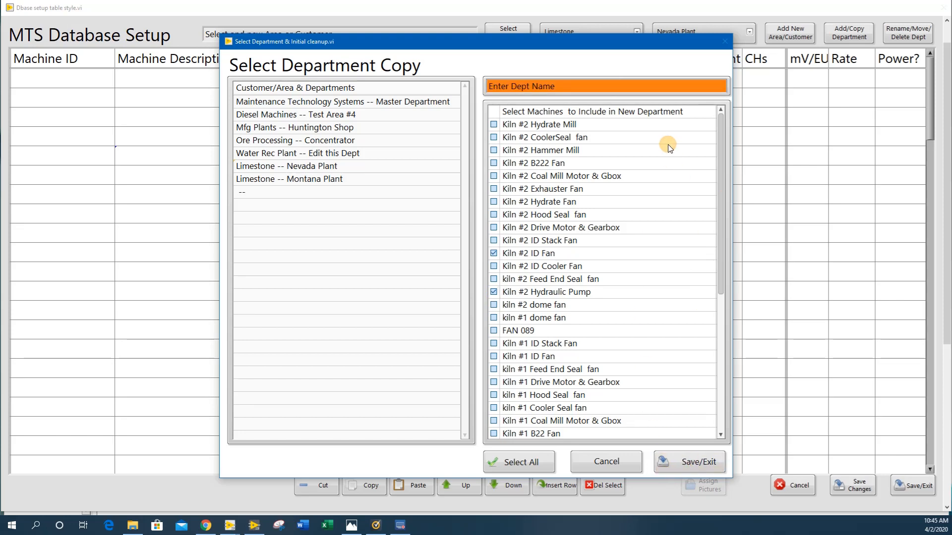
click(564, 86)
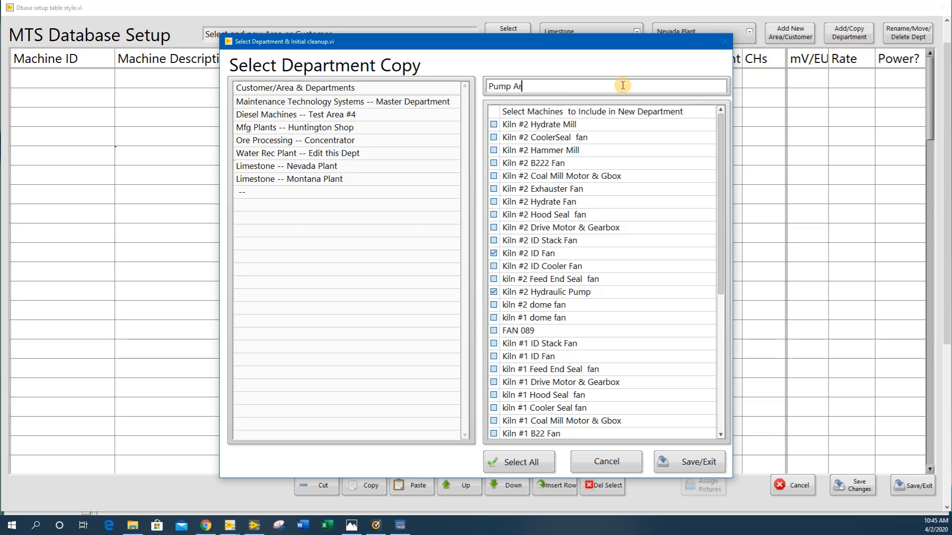
text(Pump Area)
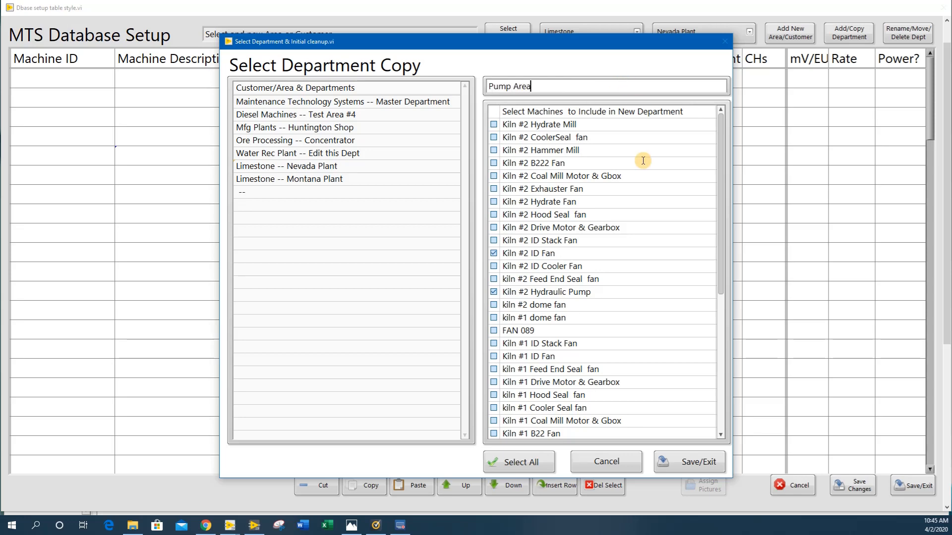
click(697, 462)
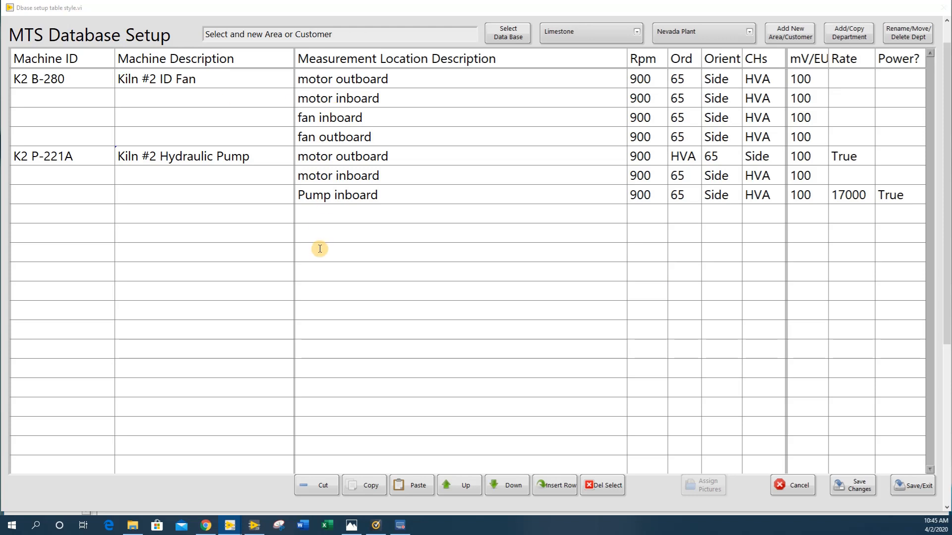
Change the description of the Kiln #2 ID Fan machine to K2 Pump
click(208, 78)
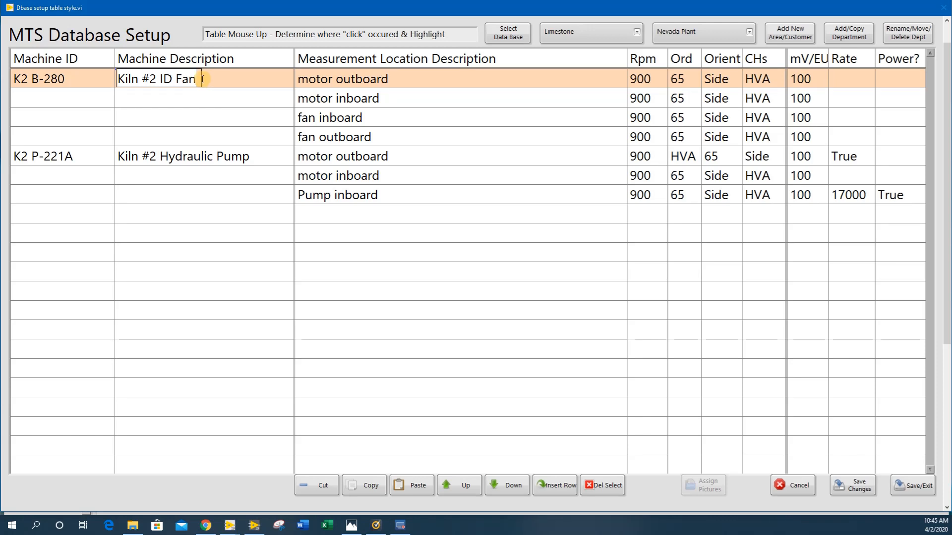
key(BackSpace)
key(BackSpace)
key(BackSpace)
key(BackSpace)
key(BackSpace)
key(BackSpace)
key(BackSpace)
key(BackSpace)
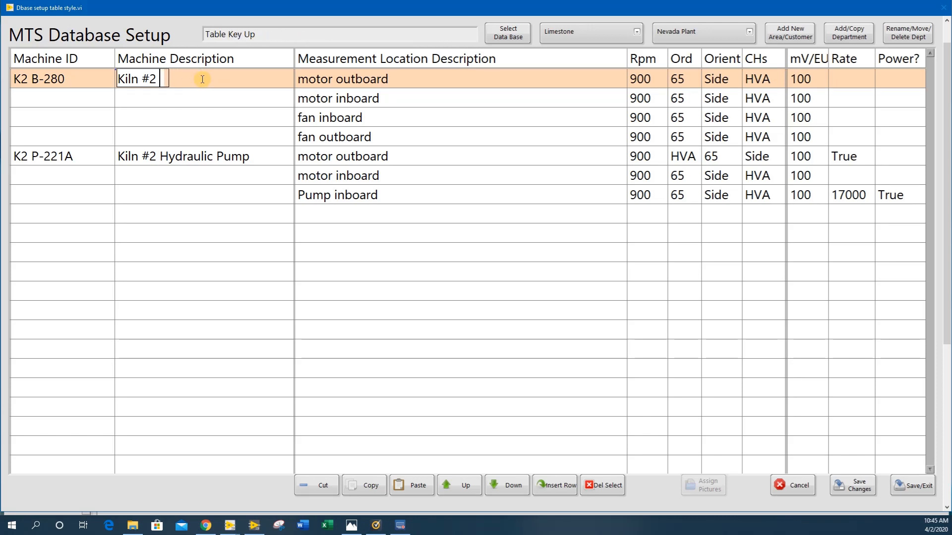
key(BackSpace)
key(BackSpace)
key(BackSpace)
key(BackSpace)
key(BackSpace)
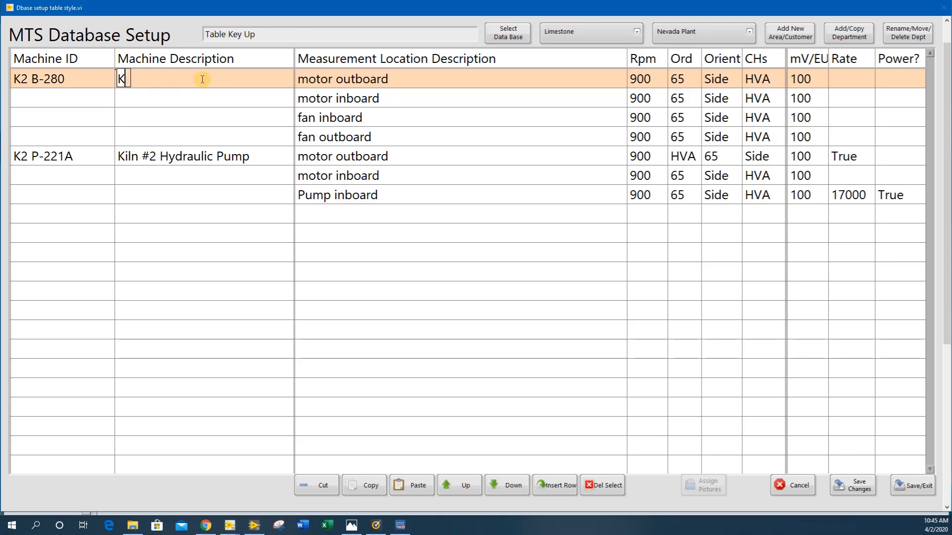
text(@)
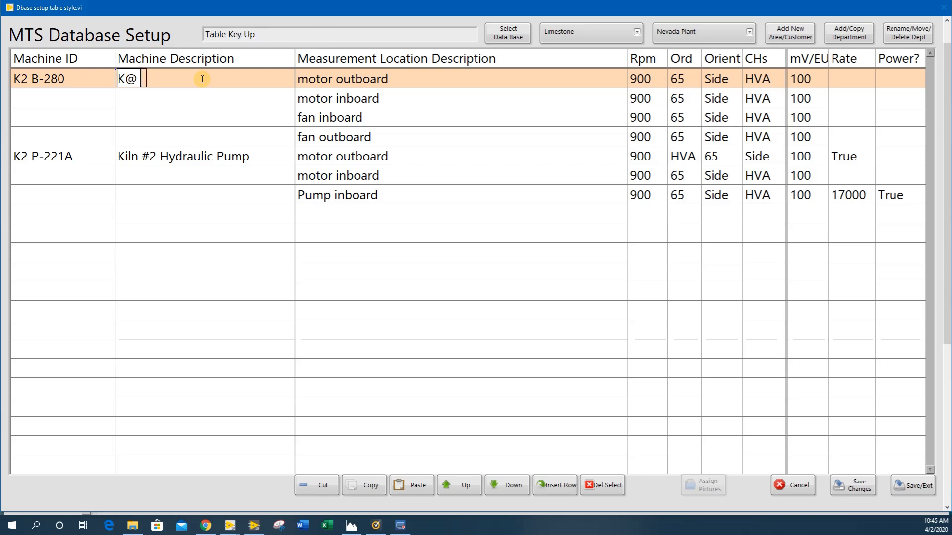
key(BackSpace)
text(2 Pump)
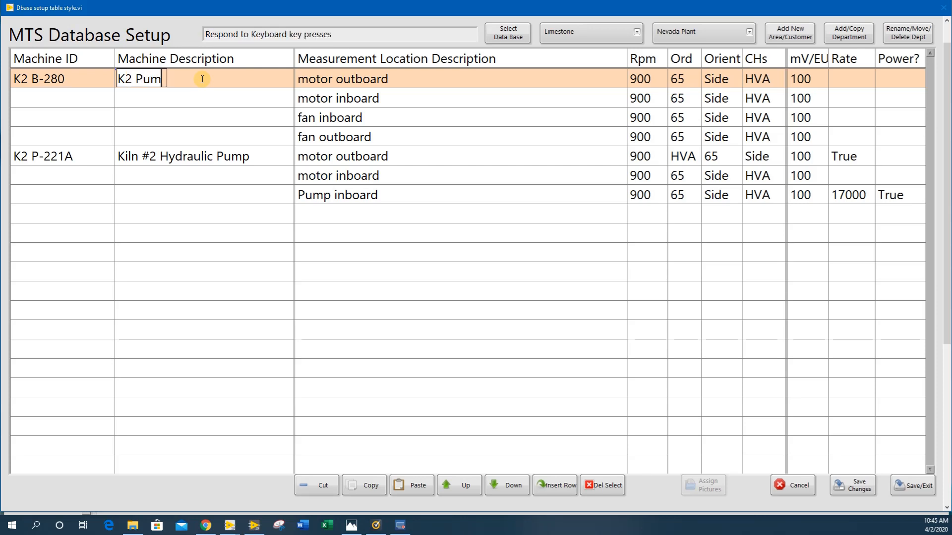
Change the first machine's ID to K2 Pump
click(77, 80)
key(BackSpace)
key(BackSpace)
key(BackSpace)
key(BackSpace)
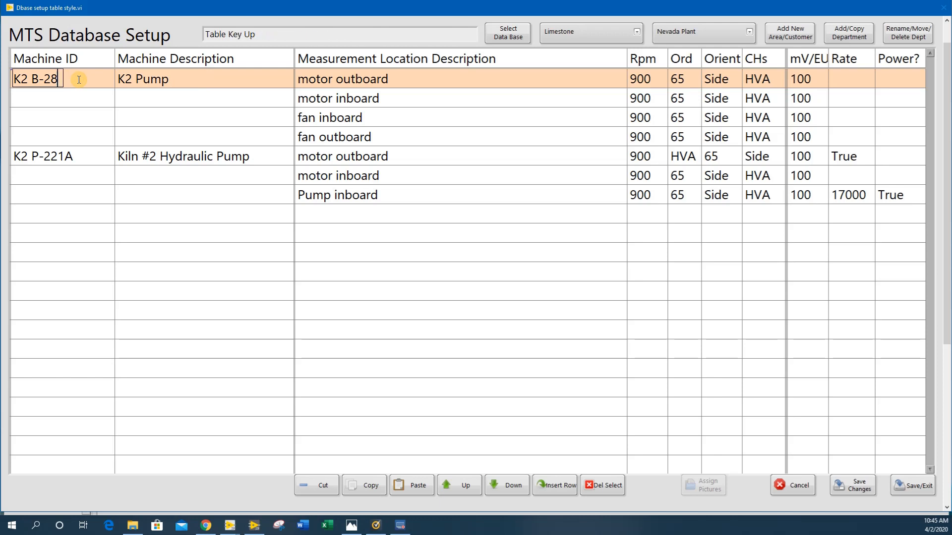
key(BackSpace)
text(Pump)
Duplicate the K2 Pump machine with all its measurement locations directly below the original
click(204, 81)
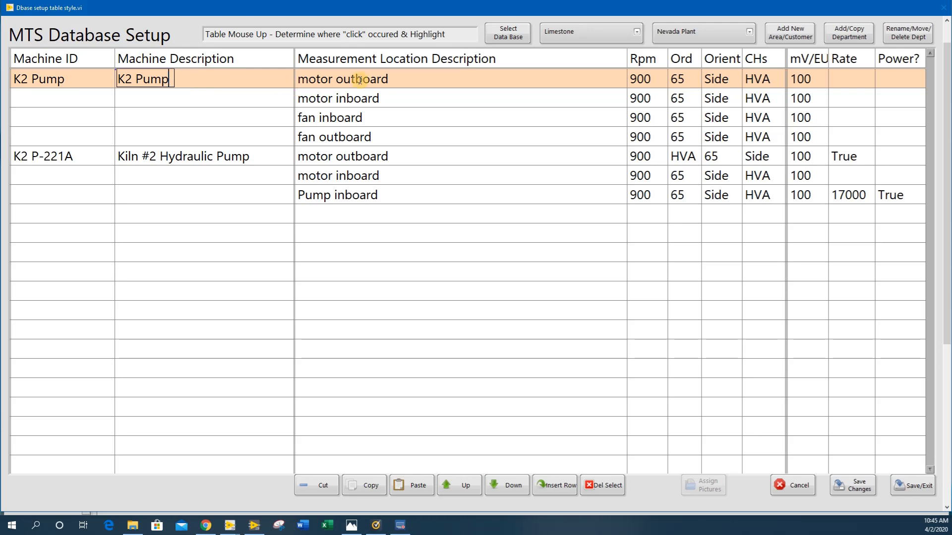
click(364, 484)
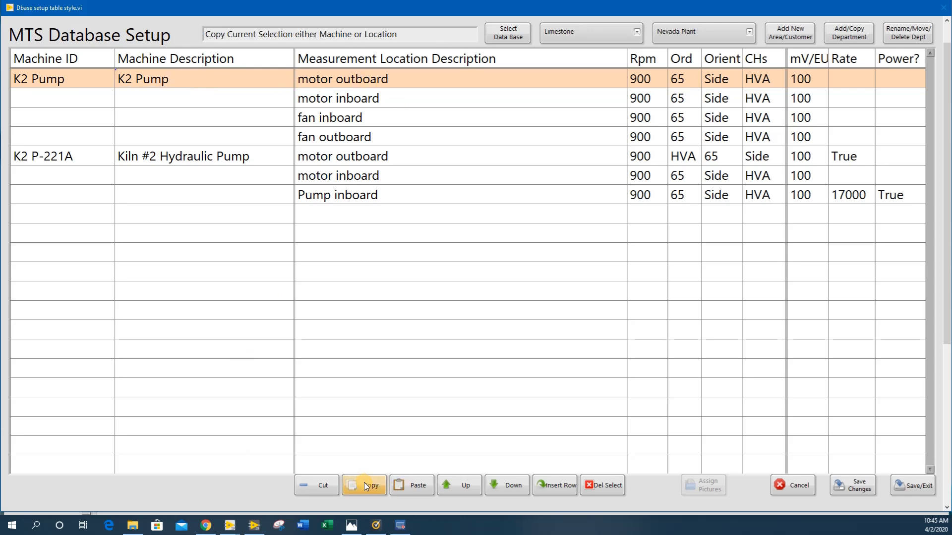
click(406, 486)
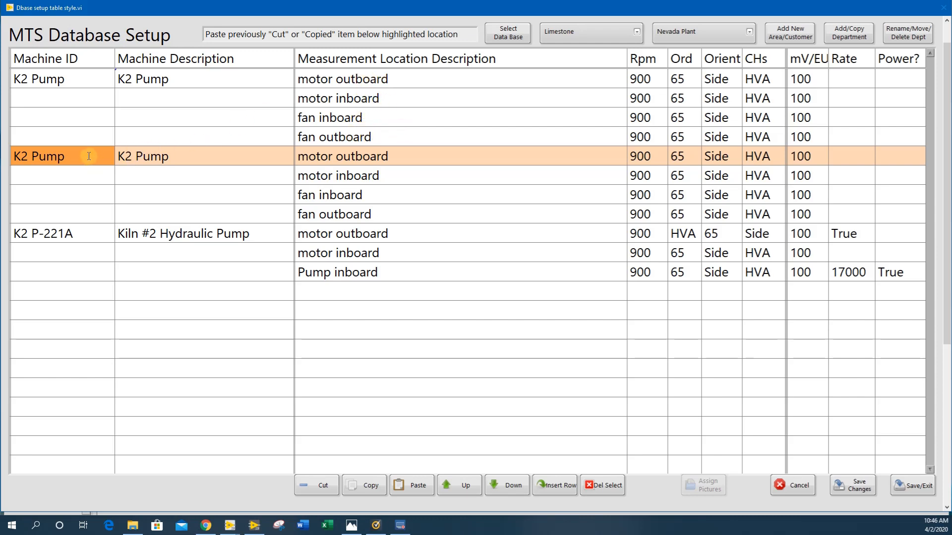
Set the duplicated machine's ID and description to K1 Pump and move it above the K2 Pump machine
click(73, 157)
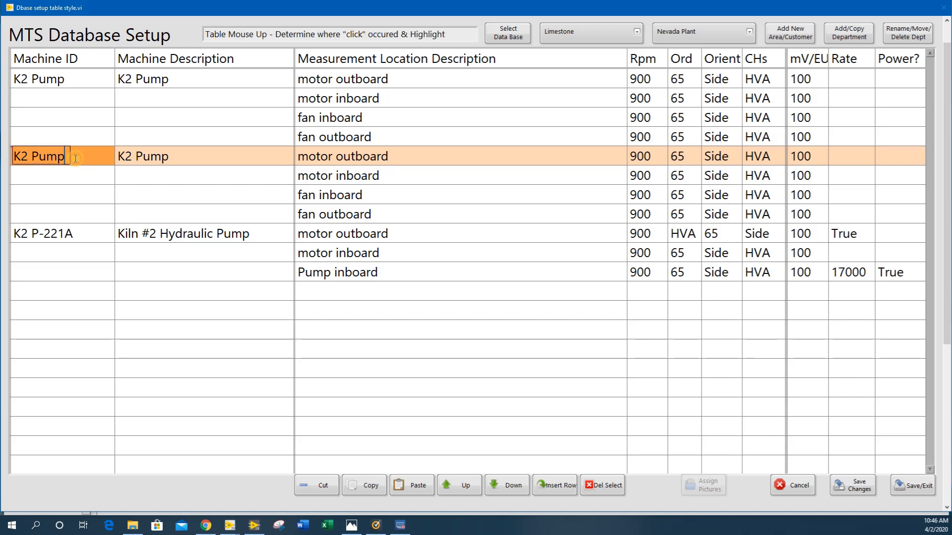
click(29, 155)
key(BackSpace)
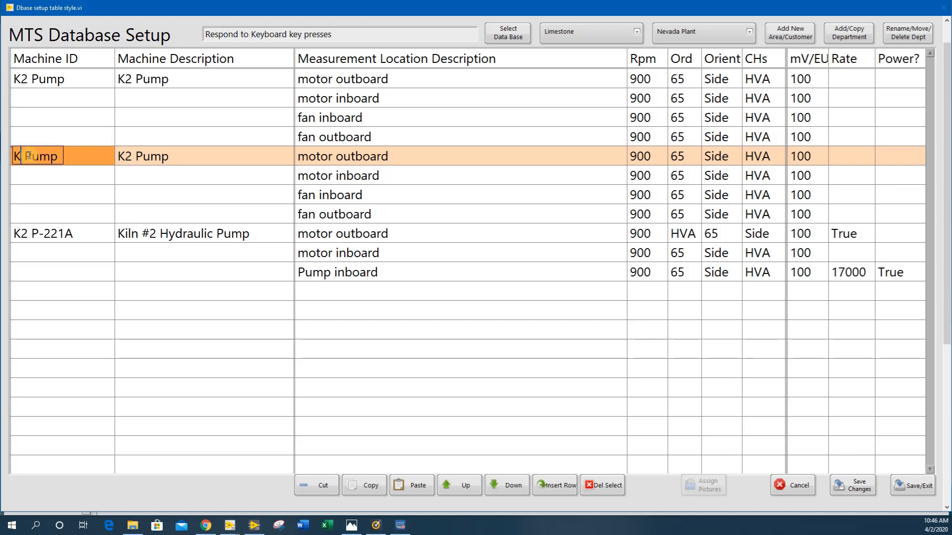
text(1)
click(128, 154)
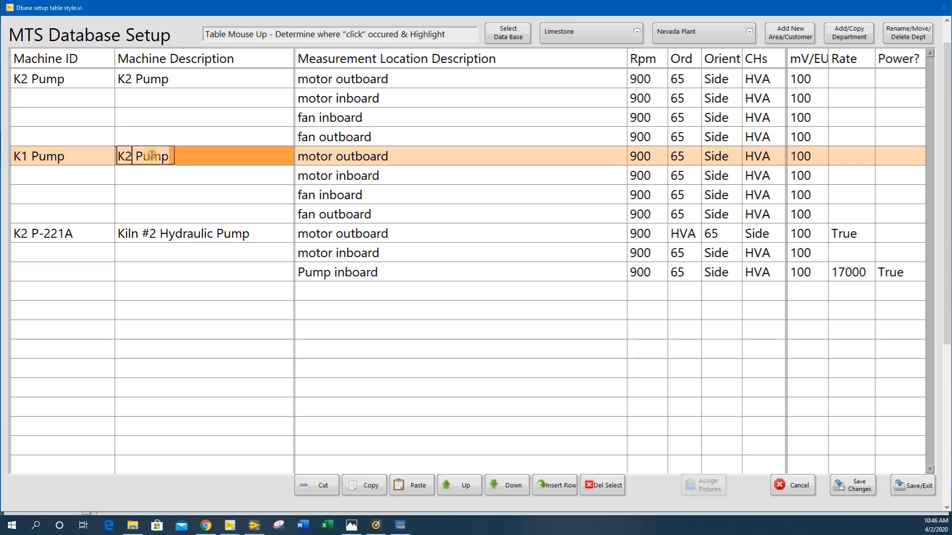
key(BackSpace)
text(1)
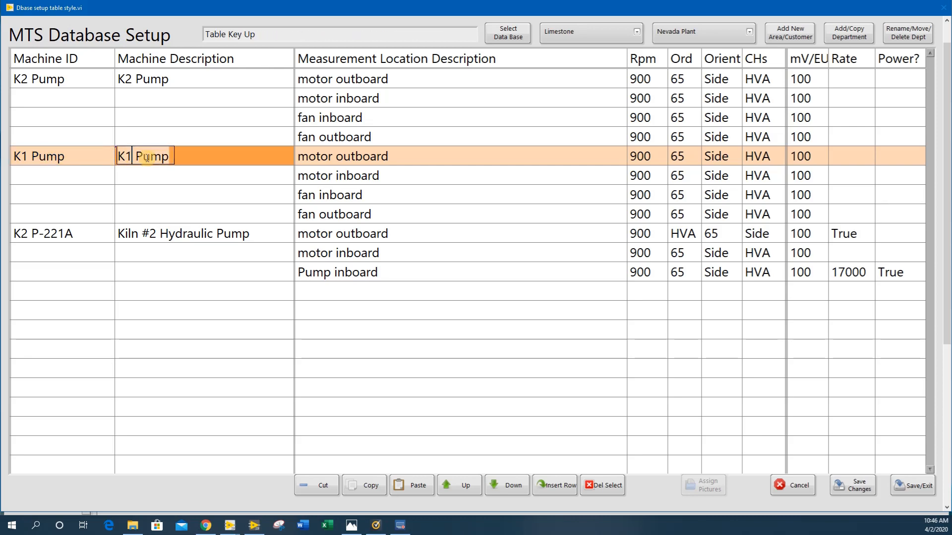
click(317, 156)
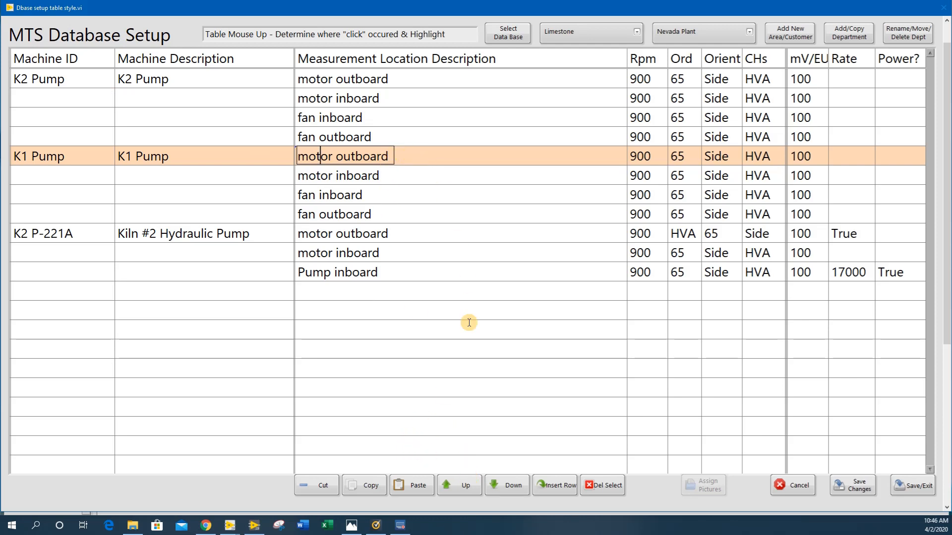
click(464, 486)
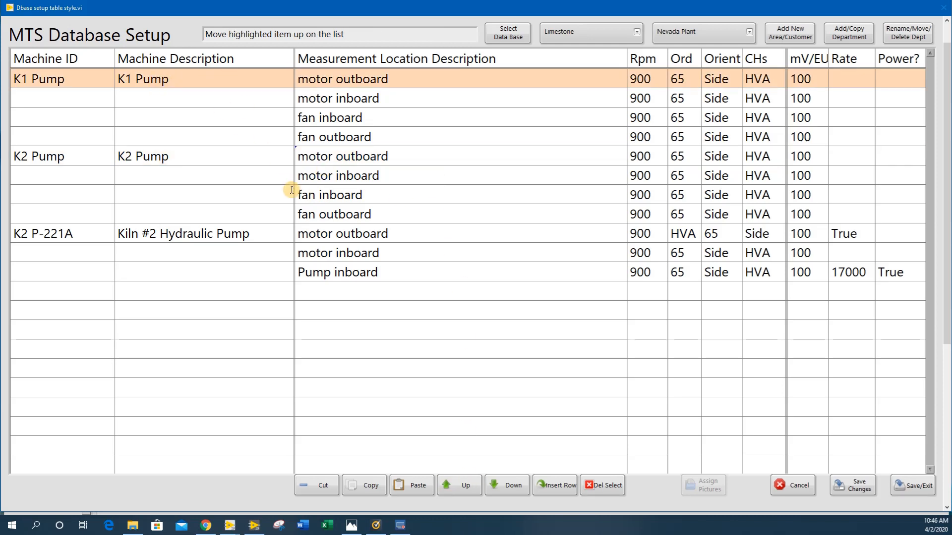
Change the description of the Kiln #2 Hydraulic Pump machine to K2 Hydraulic Pump
click(259, 236)
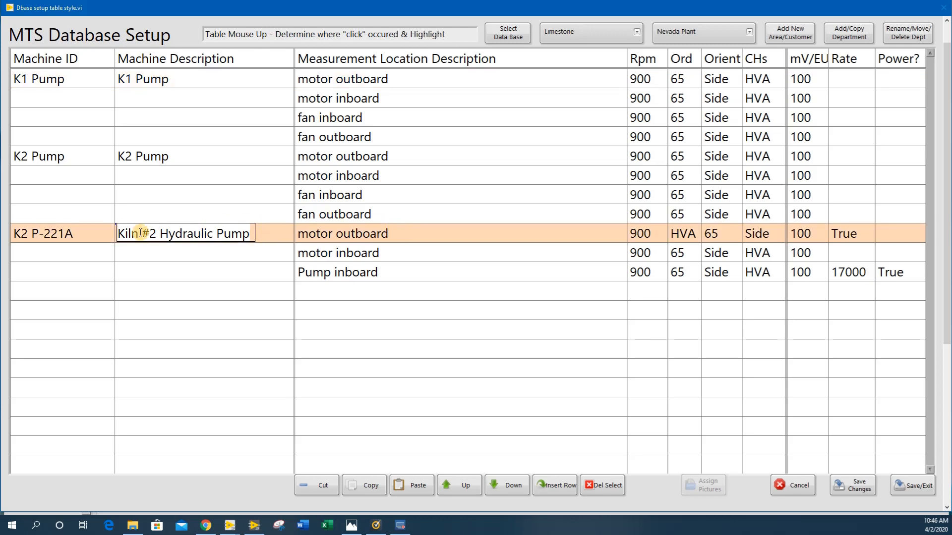
click(77, 234)
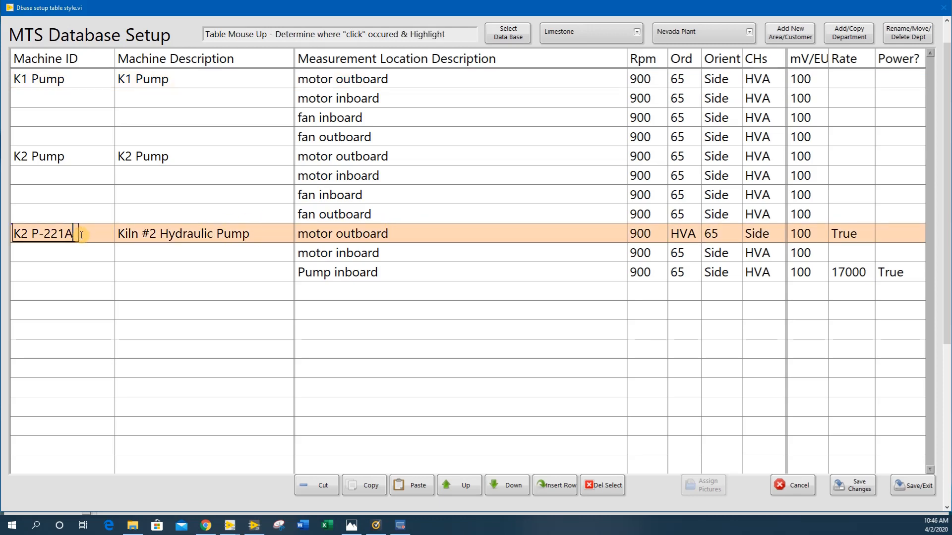
click(77, 235)
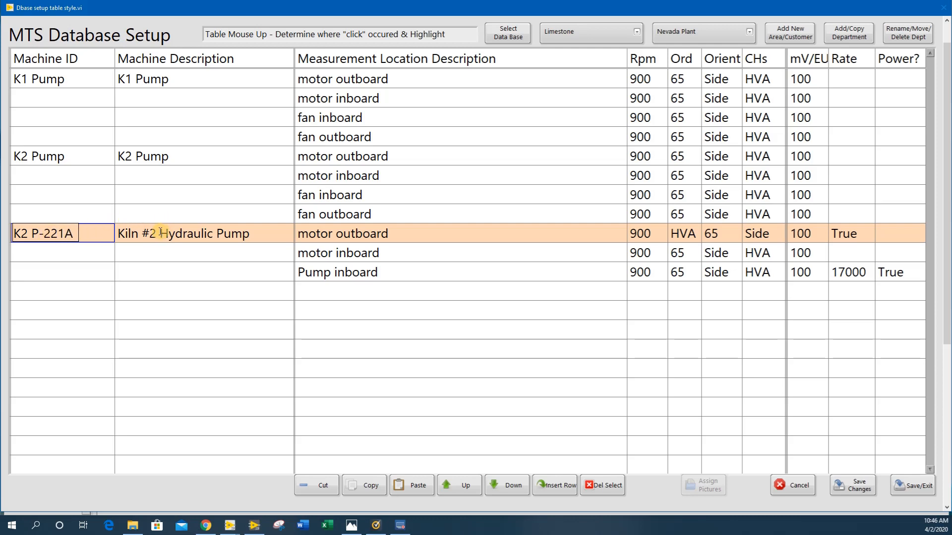
drag(160, 232, 125, 233)
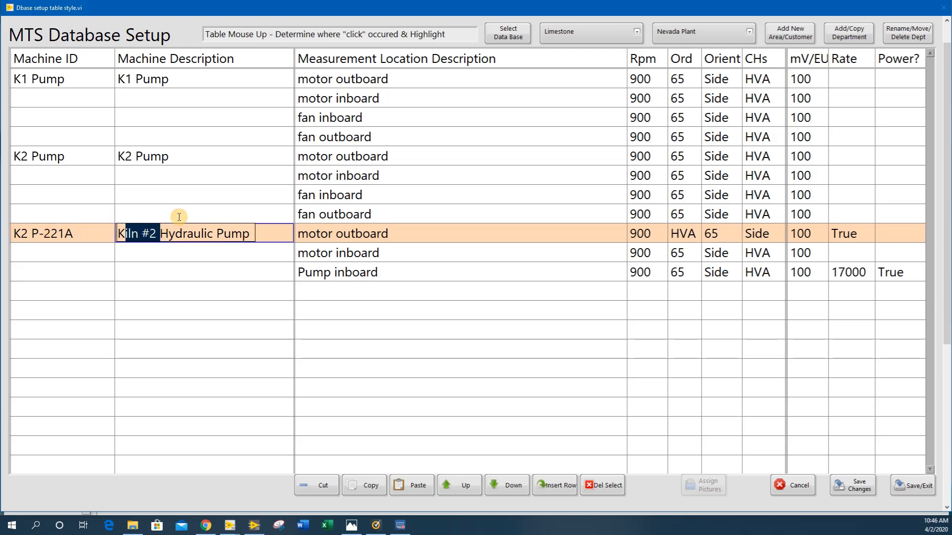
text(2)
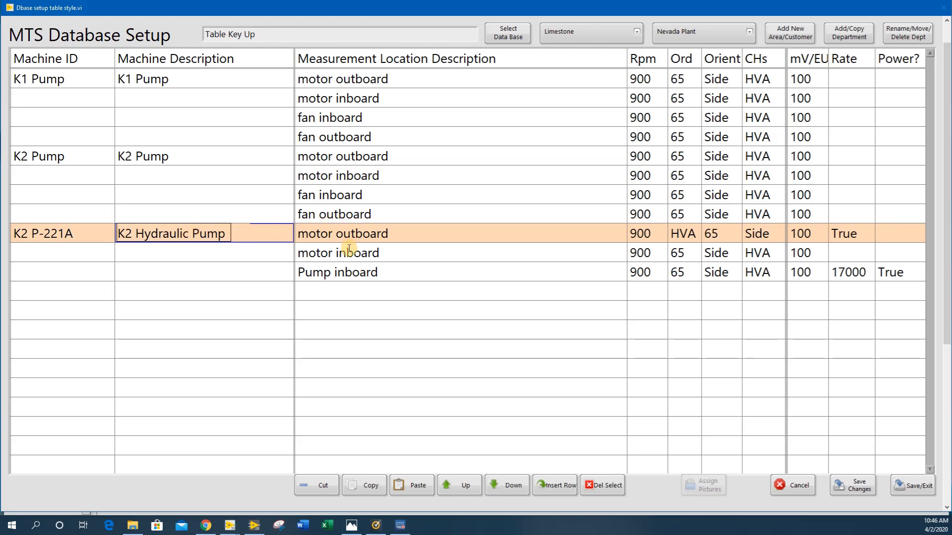
Duplicate the K2 Hydraulic Pump machine with its measurement locations below the original
click(380, 235)
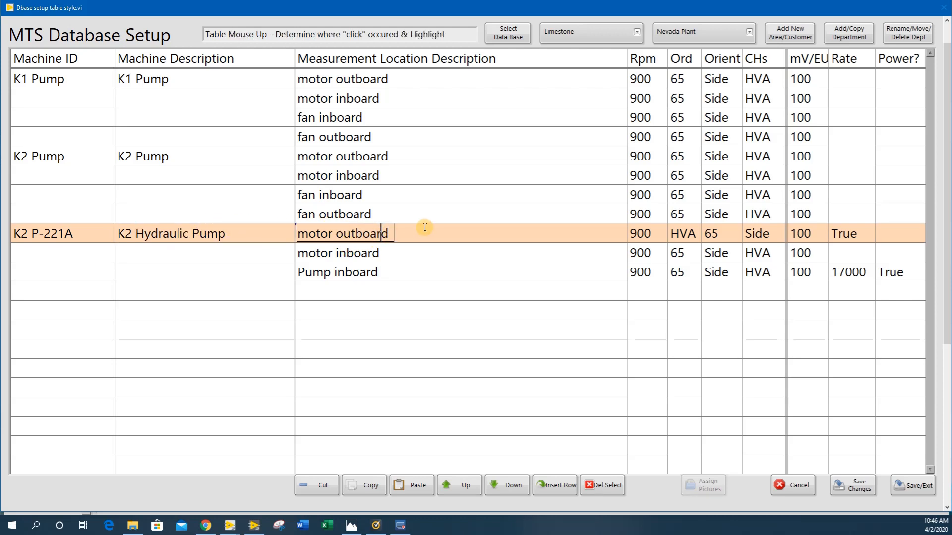
click(367, 483)
click(416, 488)
click(350, 272)
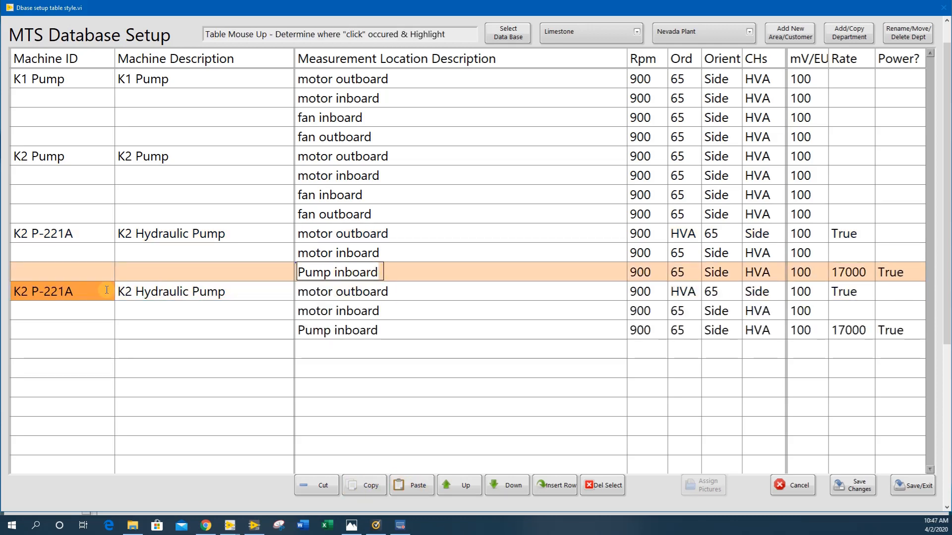
Set the duplicated hydraulic pump's machine ID to K2 P-221B and its description to K2 Hydraulic Pump B
click(82, 292)
key(BackSpace)
text(B)
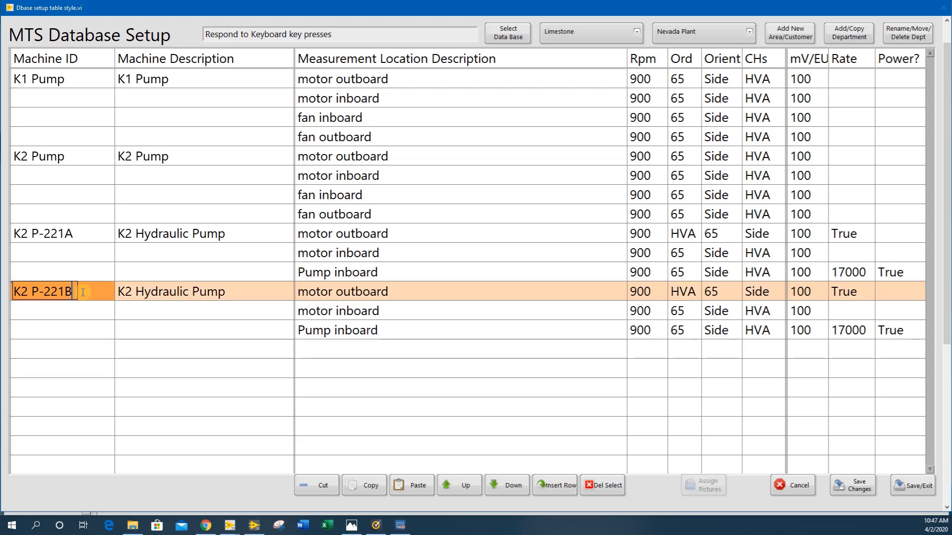
click(233, 296)
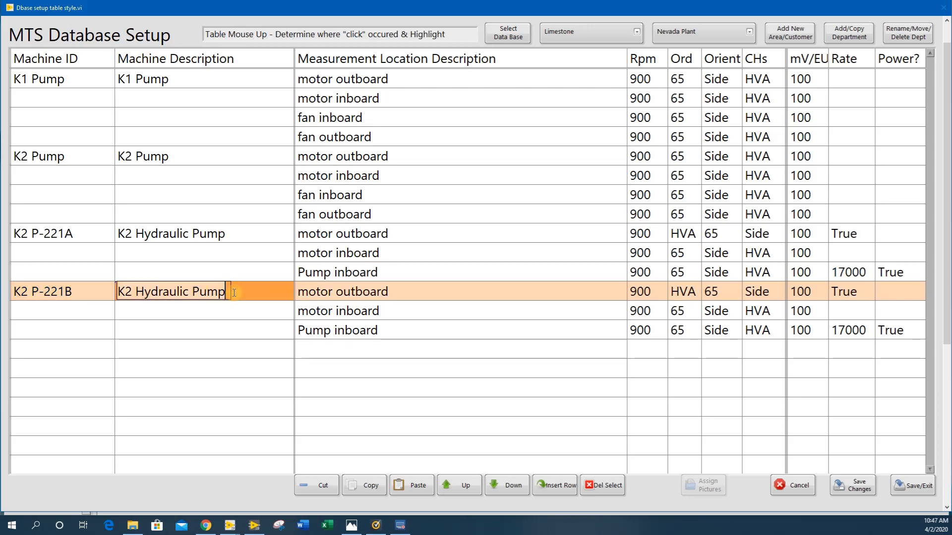
text(B)
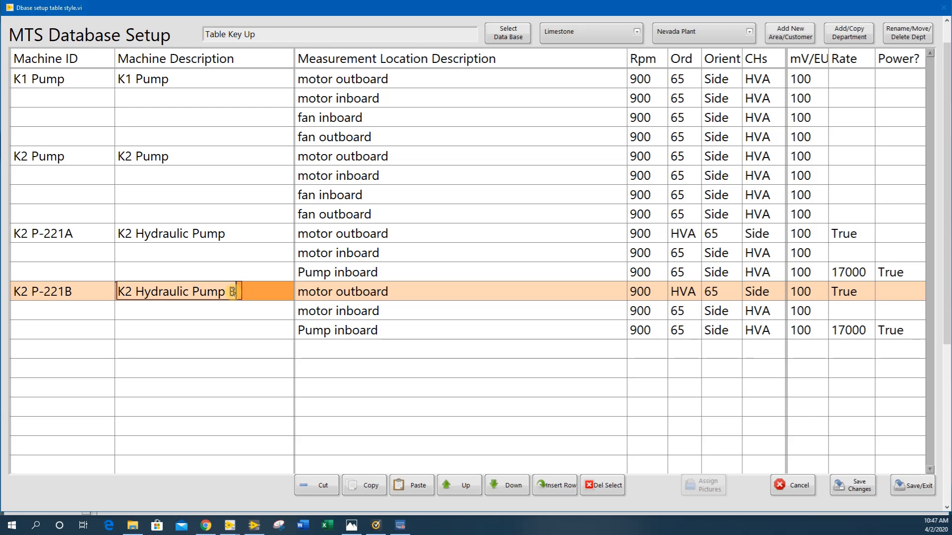
Duplicate the Pump inboard location of K2 P-221A directly below it and rename the copy Pump Outboard
click(334, 271)
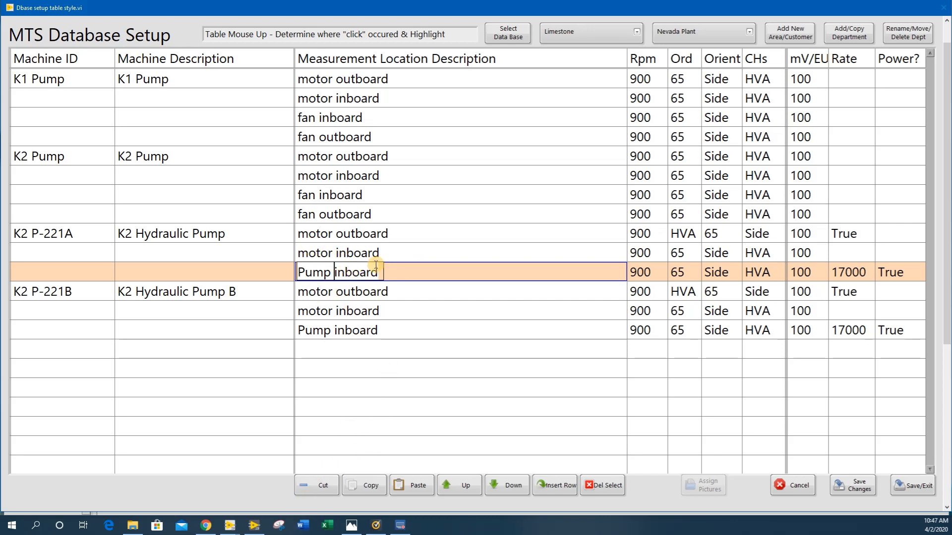
click(368, 486)
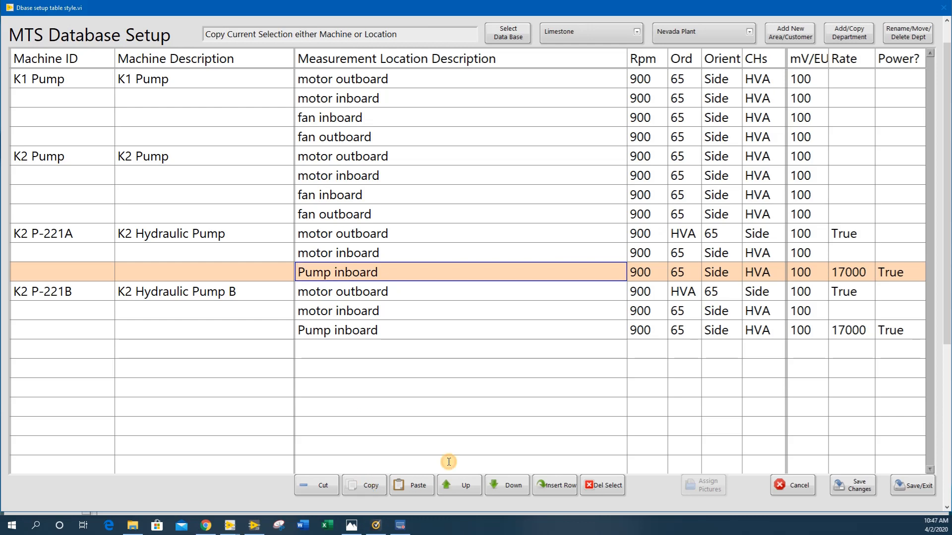
click(415, 489)
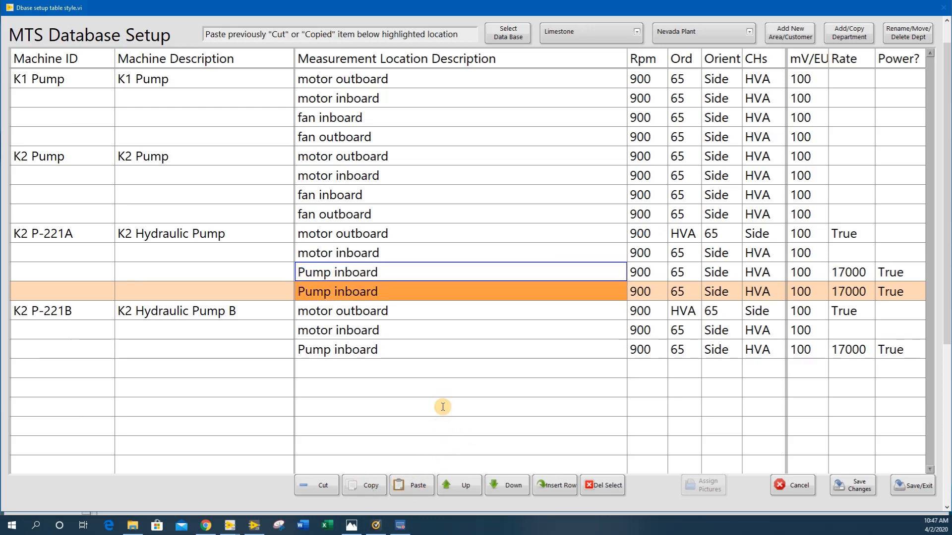
click(344, 292)
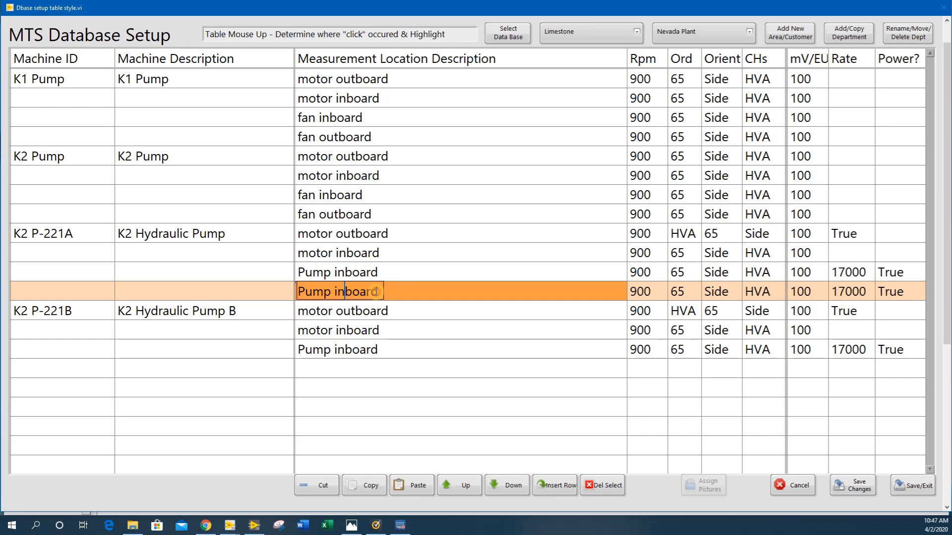
key(BackSpace)
key(BackSpace)
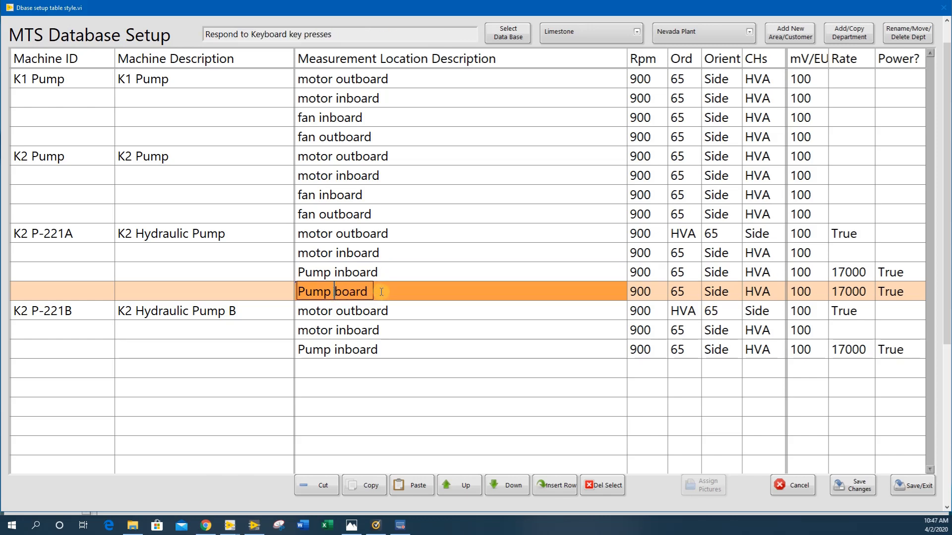
text(Out)
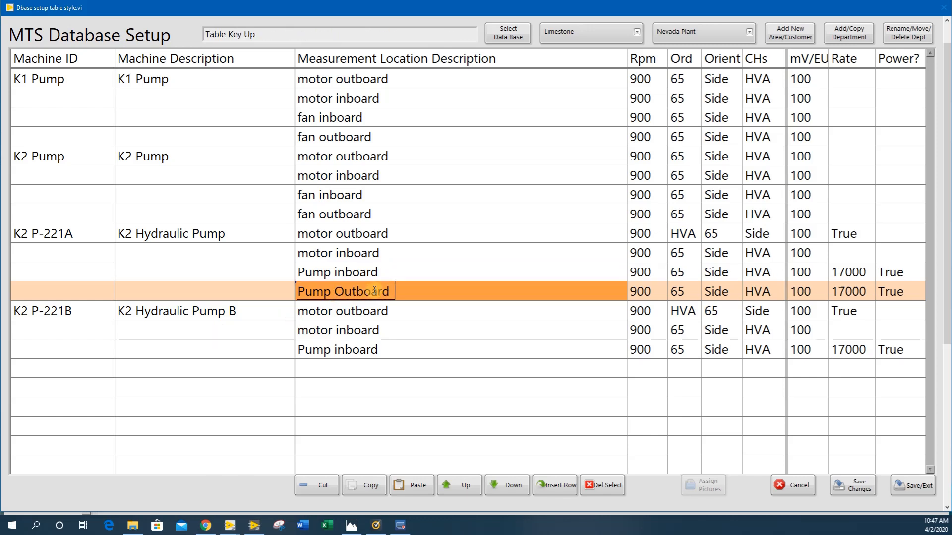
Add the Pump Outboard location below Pump inboard of K2 P-221B and save the database changes
click(389, 272)
click(426, 287)
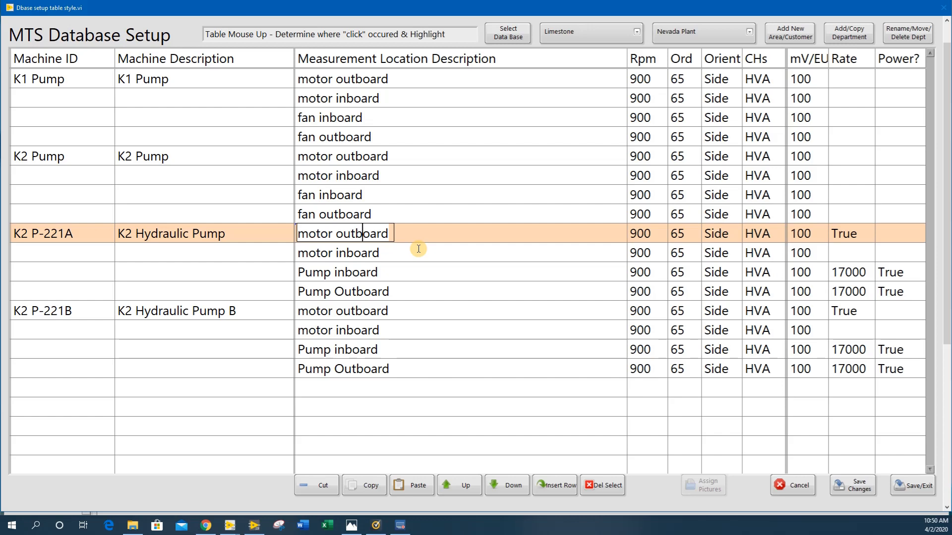
click(858, 488)
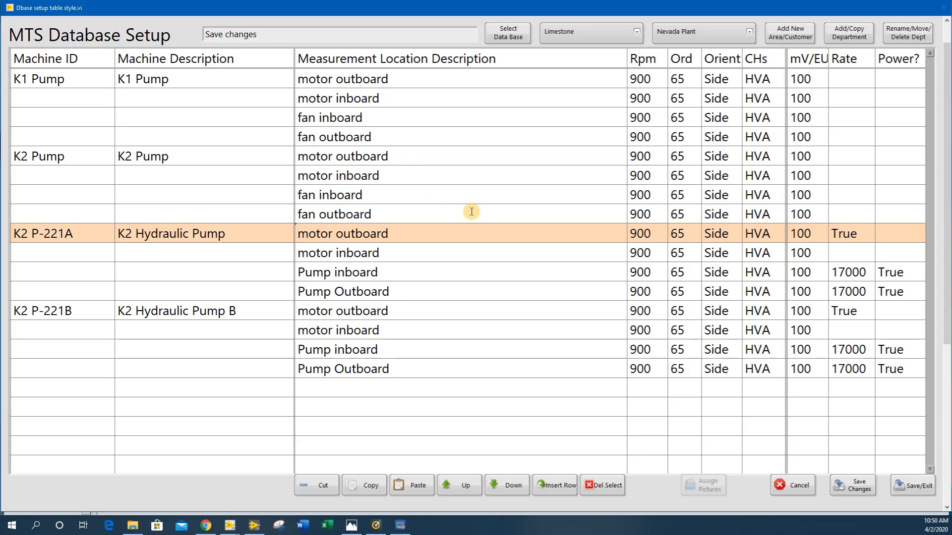
Create a Fans and Blowers department by copying Kiln #2 B222 Fan and Kiln #2 Exhauster Fan from Limestone -- Nevada Plant
click(848, 32)
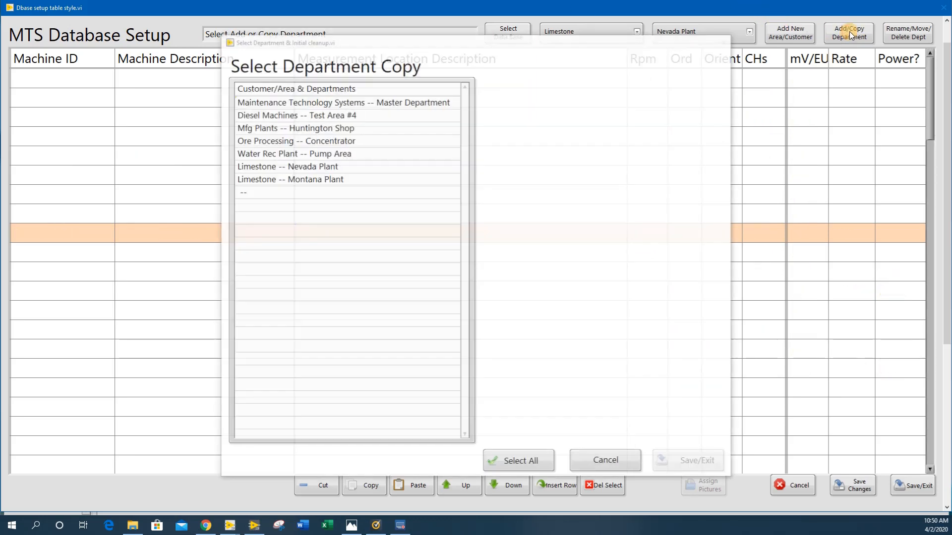
click(322, 165)
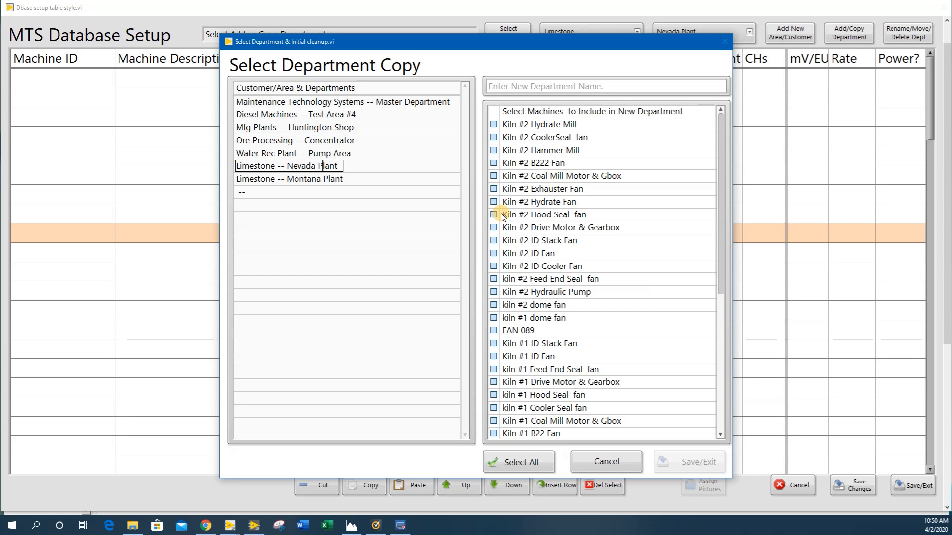
click(494, 188)
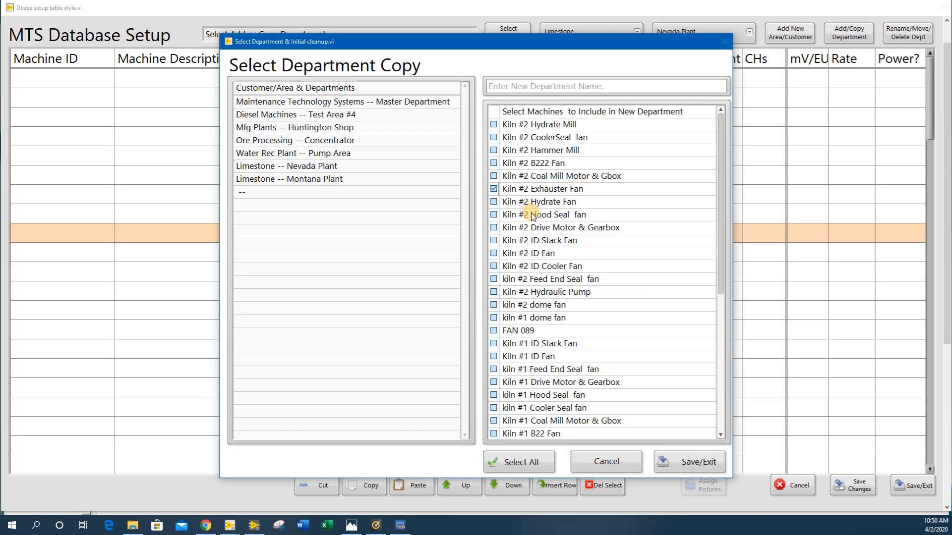
click(495, 163)
click(602, 87)
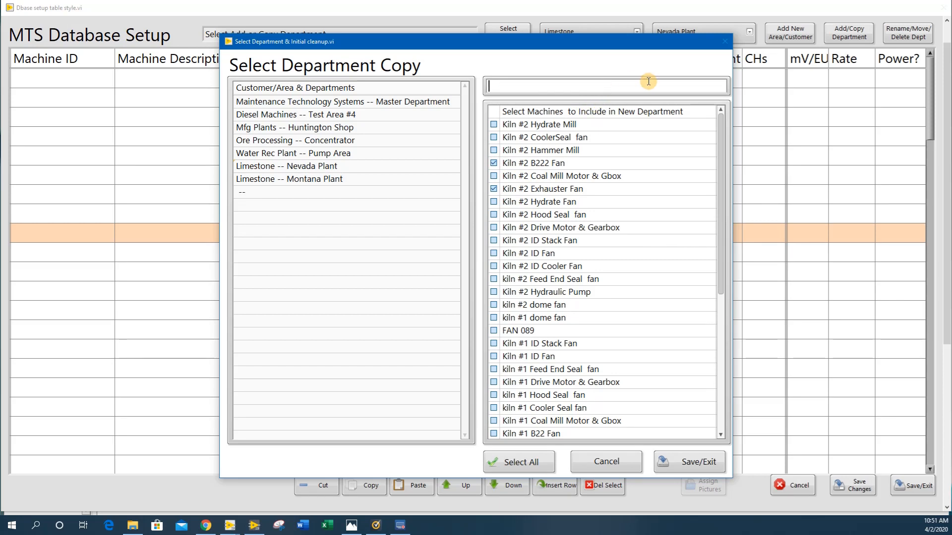
text(Fans and Blowers)
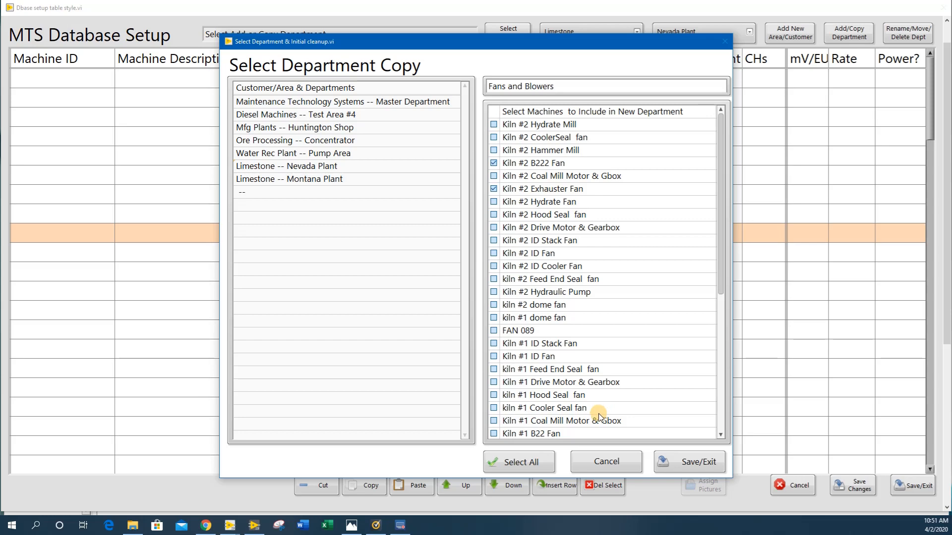
click(689, 463)
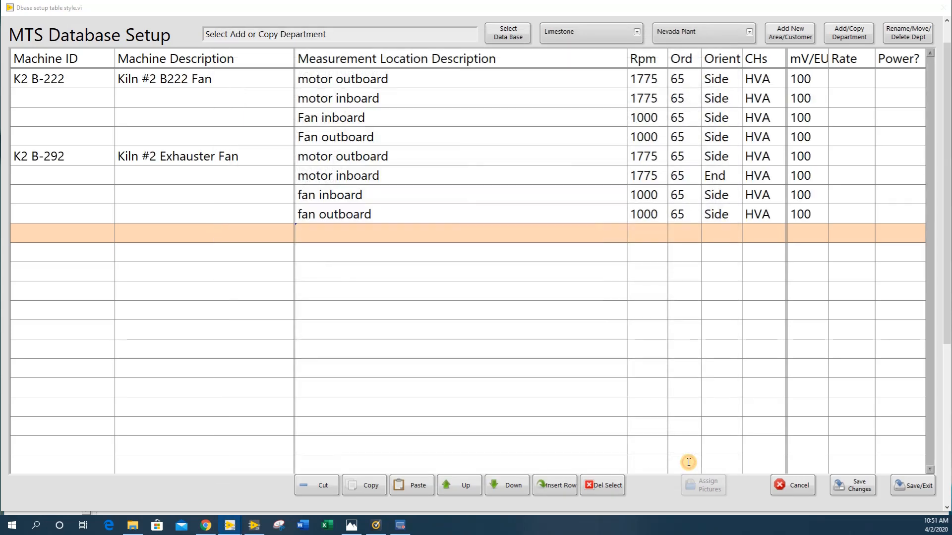
Duplicate the Kiln #2 B222 Fan machine and set the copy's ID to K2 B-223 and description to Kiln #2 B223 Fan
click(202, 83)
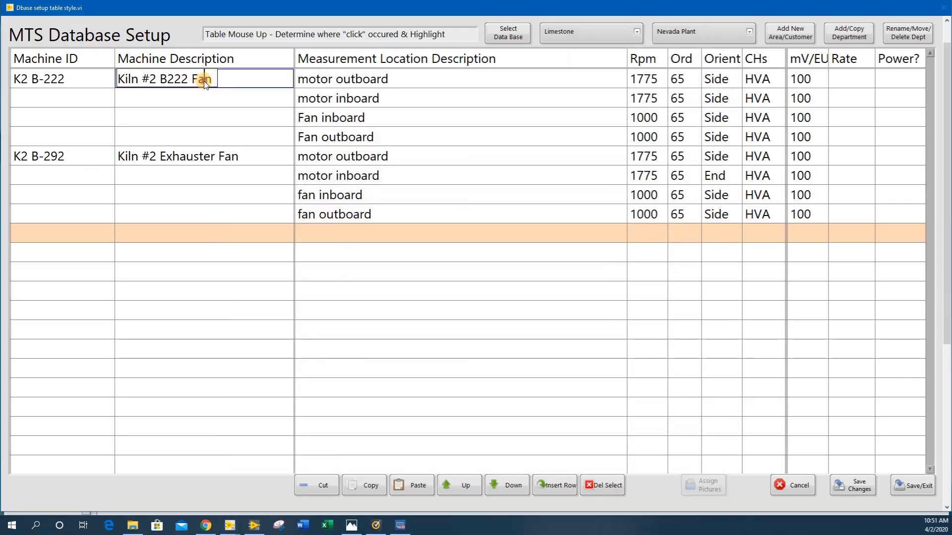
click(376, 488)
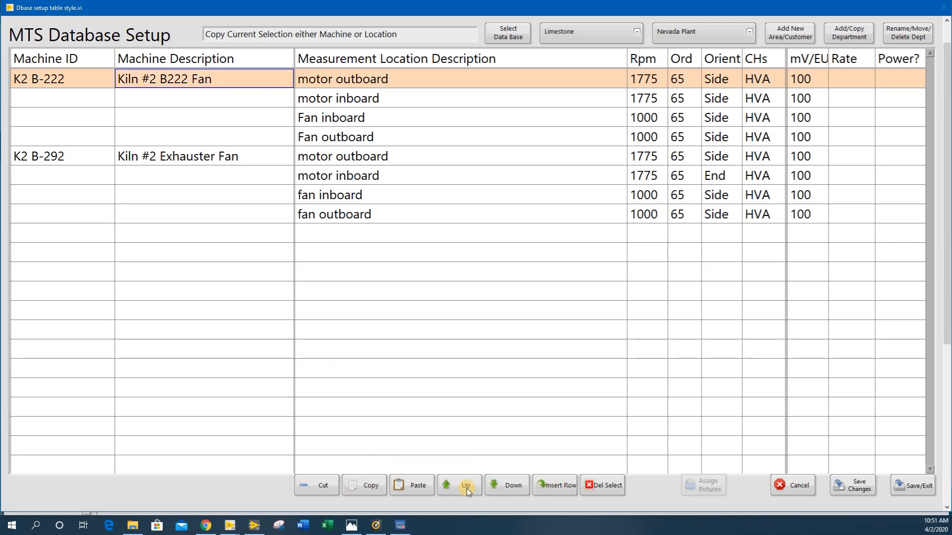
click(415, 488)
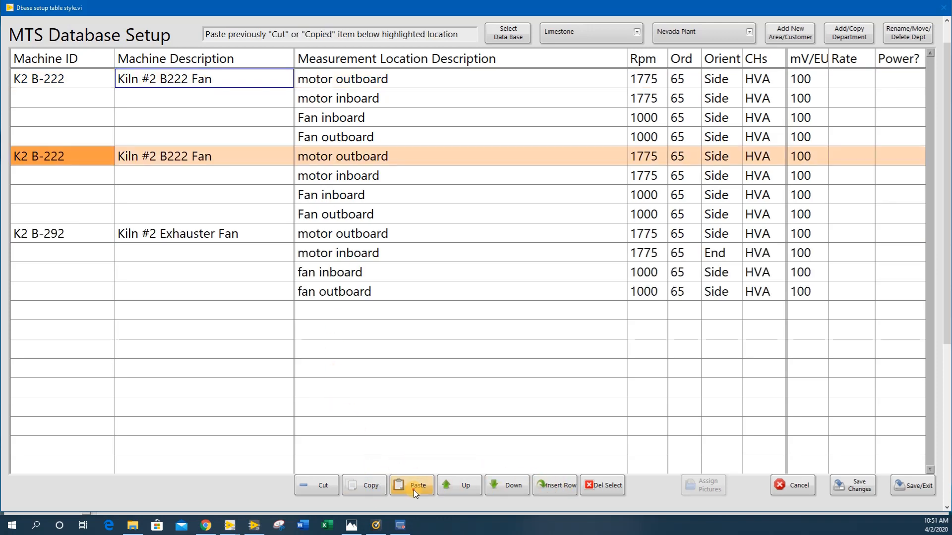
double_click(64, 155)
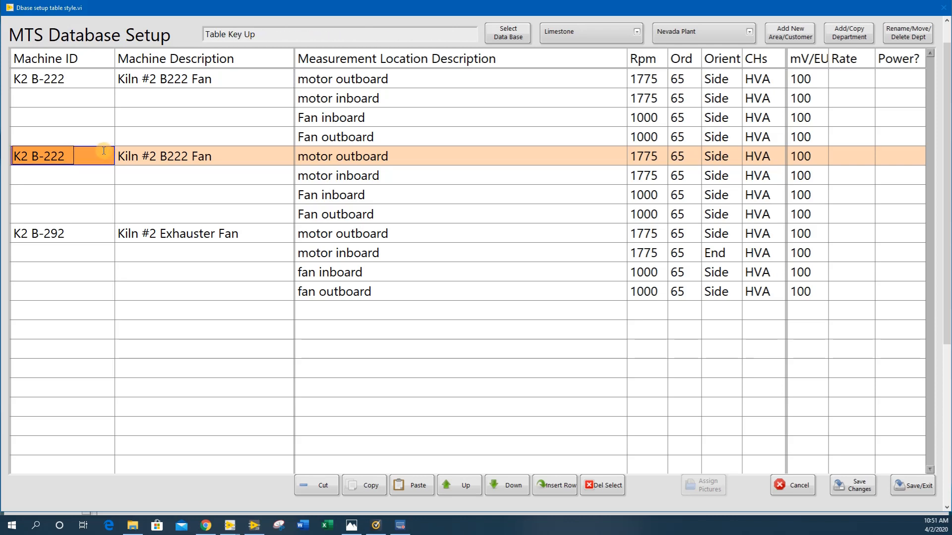
text(3)
drag(181, 157, 189, 158)
text(3)
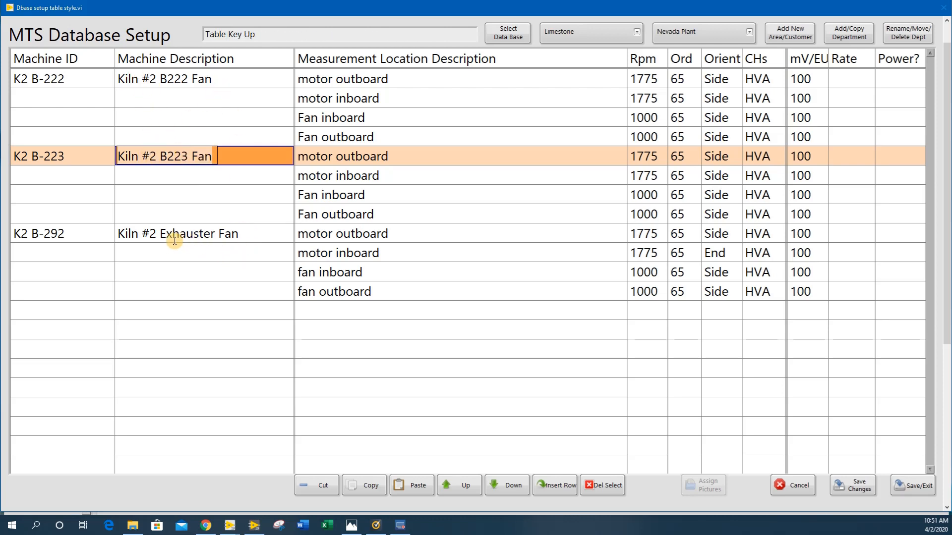
Duplicate the Kiln #2 Exhauster Fan machine below itself and change the original's description to Kiln #2 Exhauster Blower
click(193, 234)
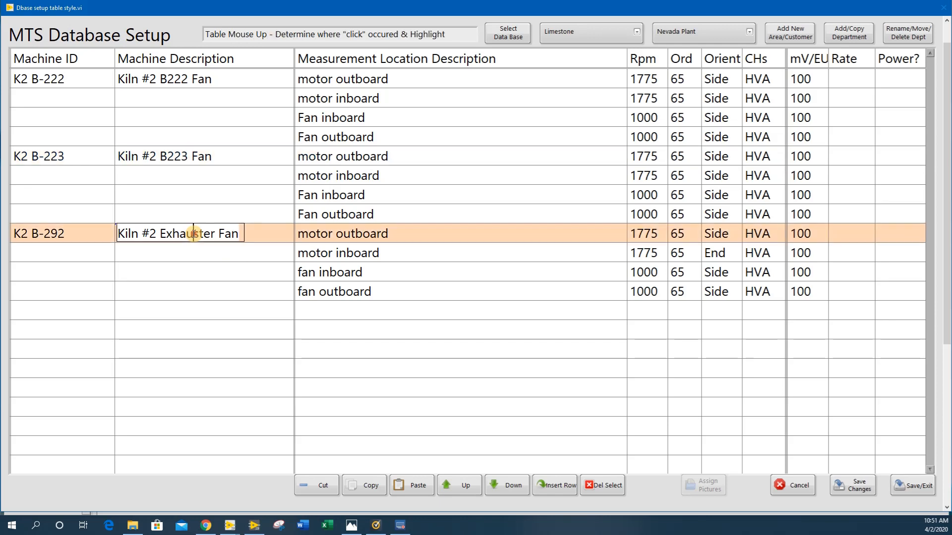
click(371, 488)
click(419, 486)
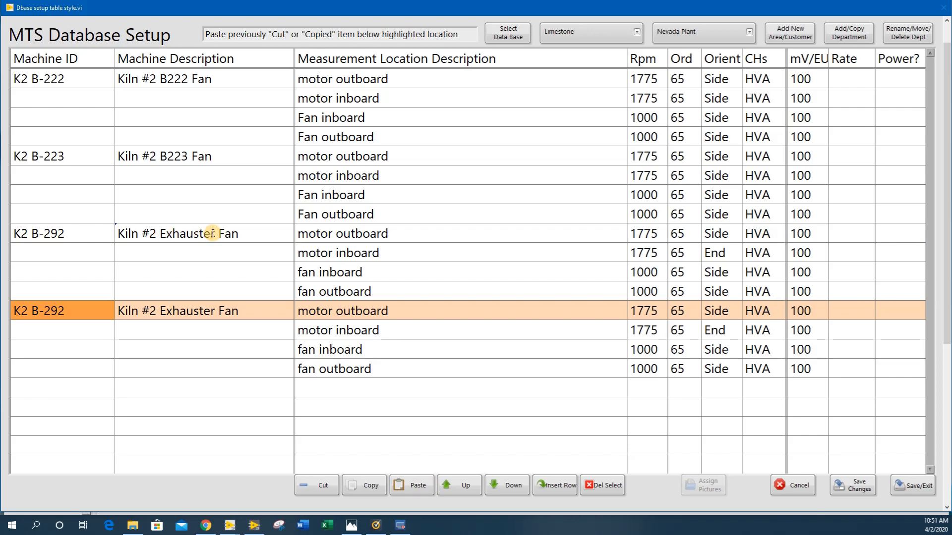
click(240, 233)
drag(240, 234, 220, 234)
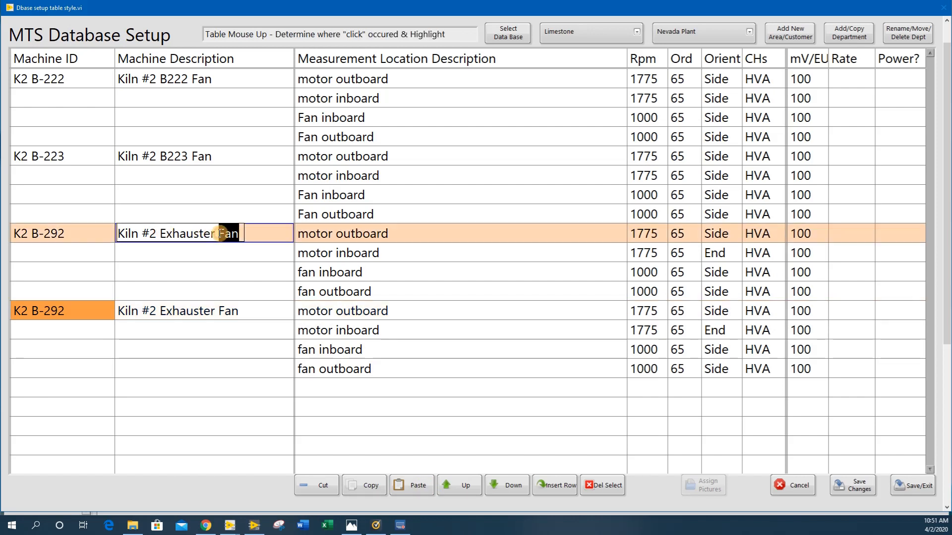
text(Blower)
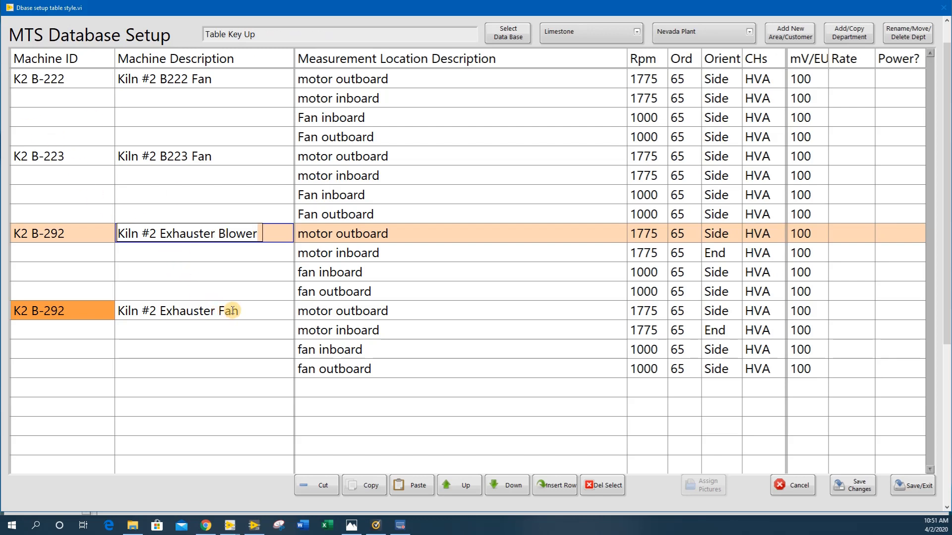
Set the duplicated exhauster fan's description to Kiln #2 Exhauster Blower 2 and its machine ID to K2 BL-292B
drag(239, 313, 220, 311)
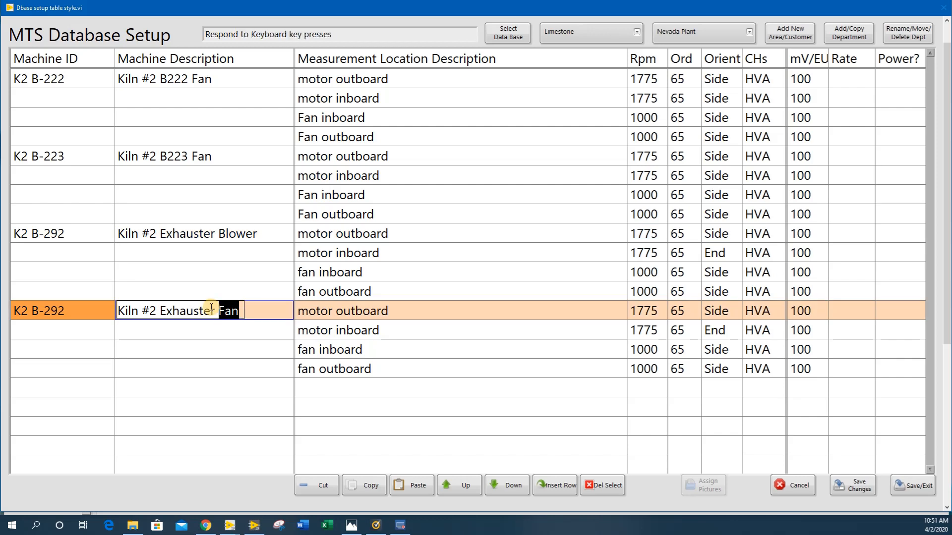
text(Blower 2)
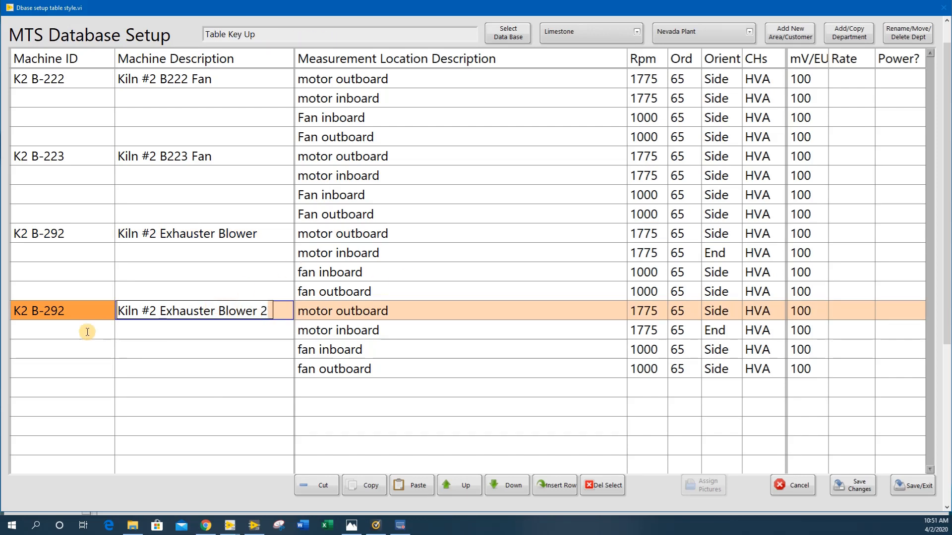
click(36, 311)
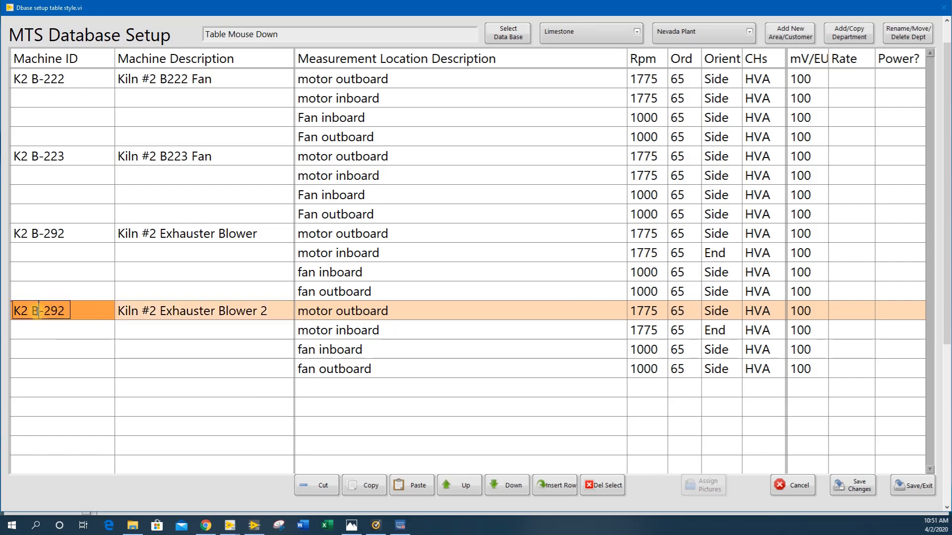
text(L)
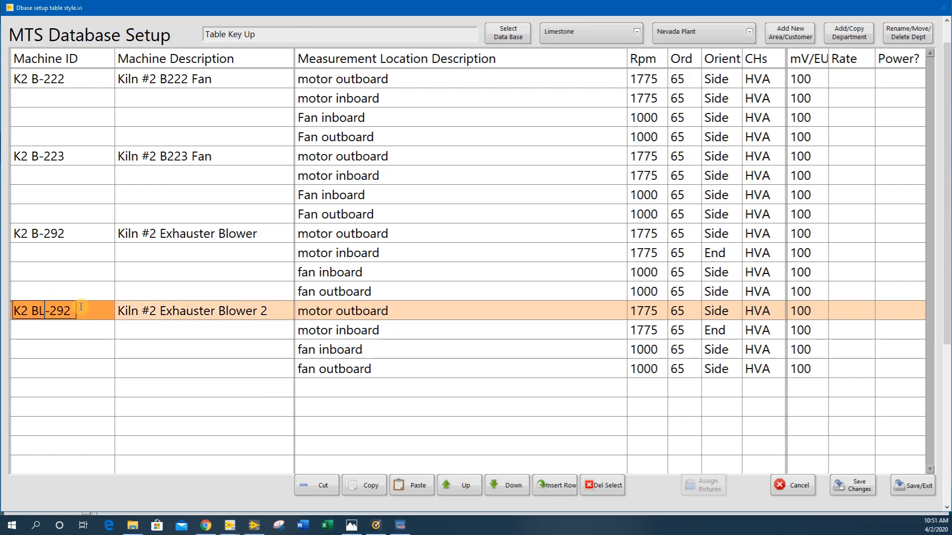
click(69, 311)
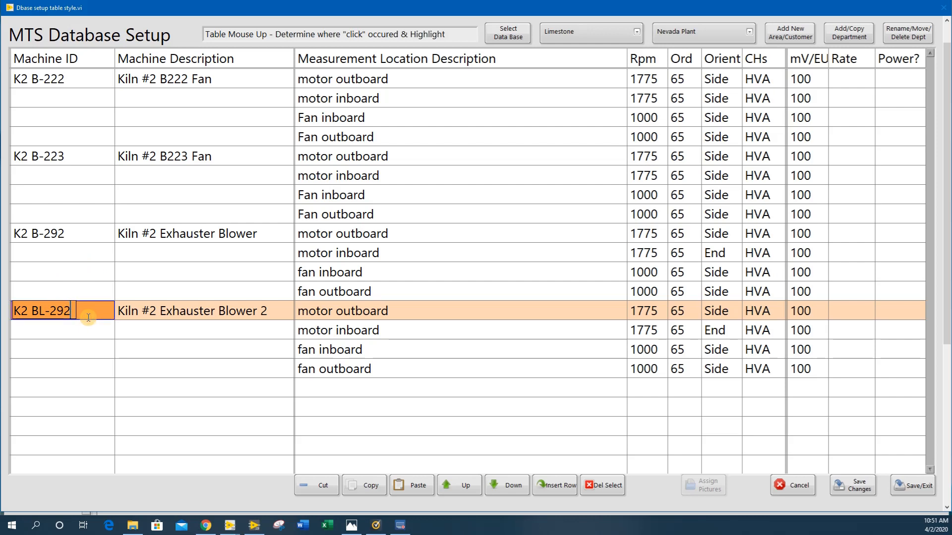
key(BackSpace)
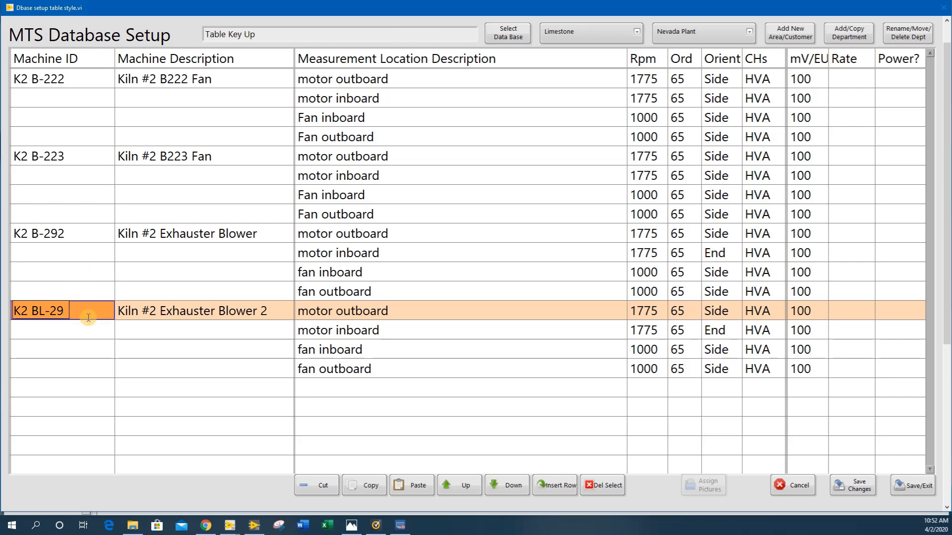
text(2B)
click(87, 235)
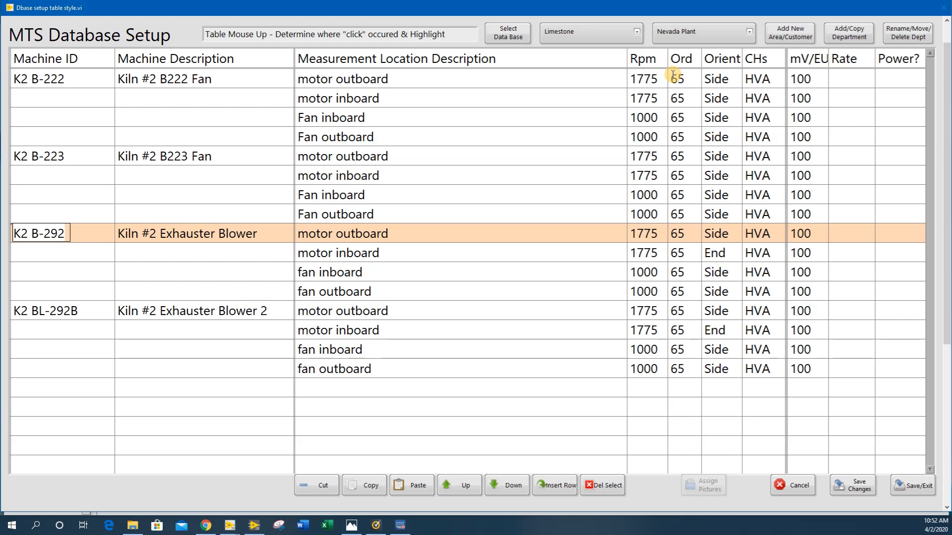
Set the orientation of the motor inboard location of K2 B-222 to Top
click(717, 99)
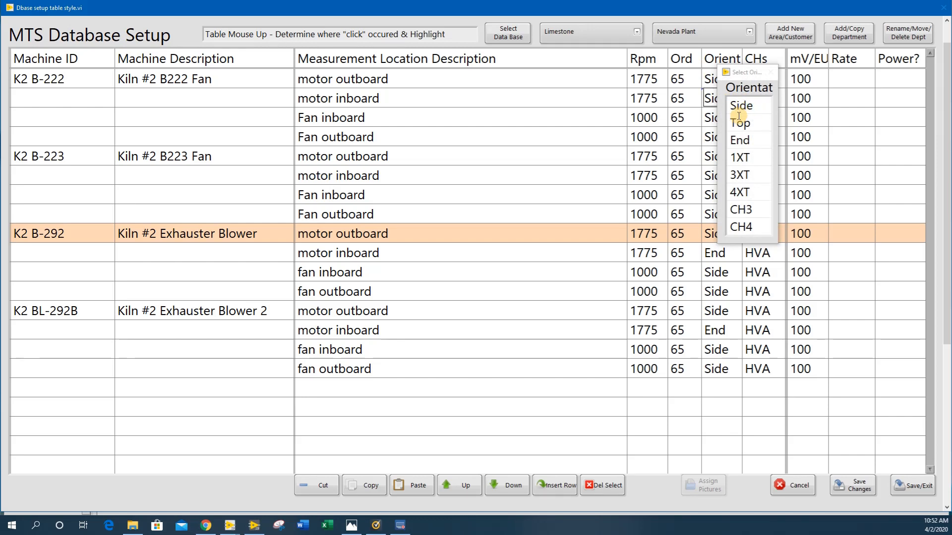
click(740, 125)
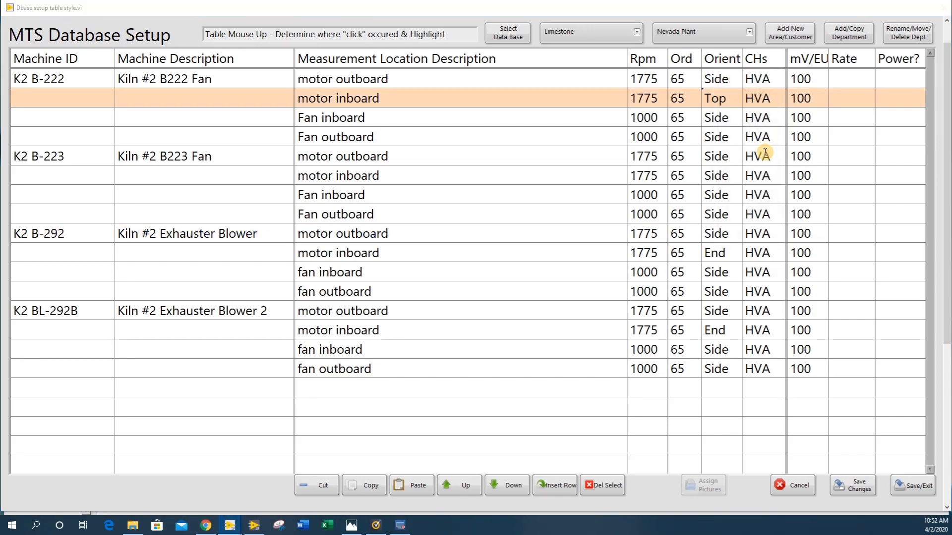
Select the HVA channel configuration and set the Ord value to 70 for the motor inboard location of K2 B-222
click(765, 99)
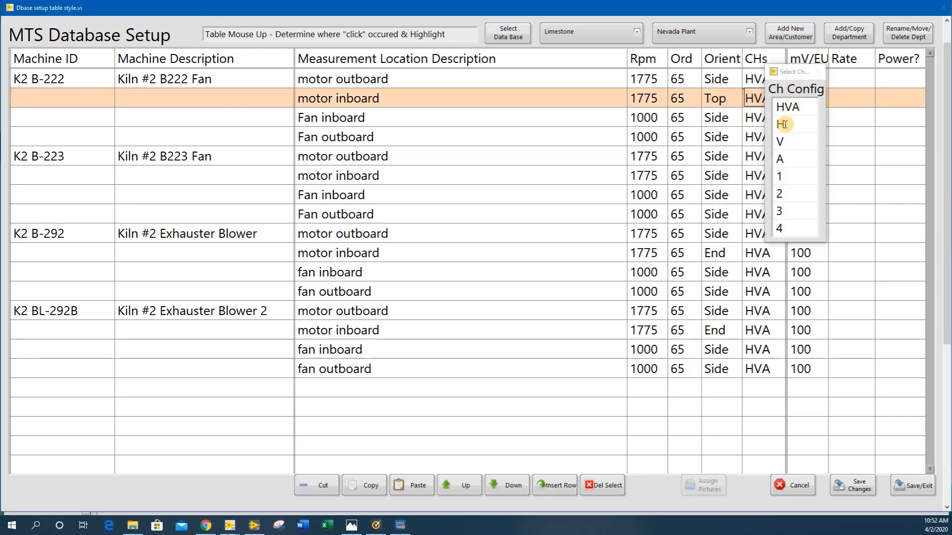
click(792, 109)
click(688, 99)
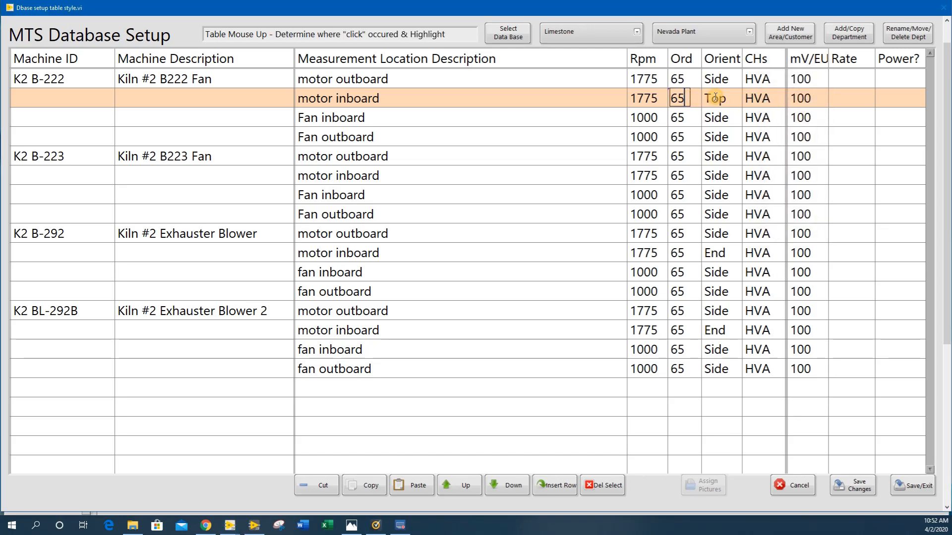
key(BackSpace)
key(BackSpace)
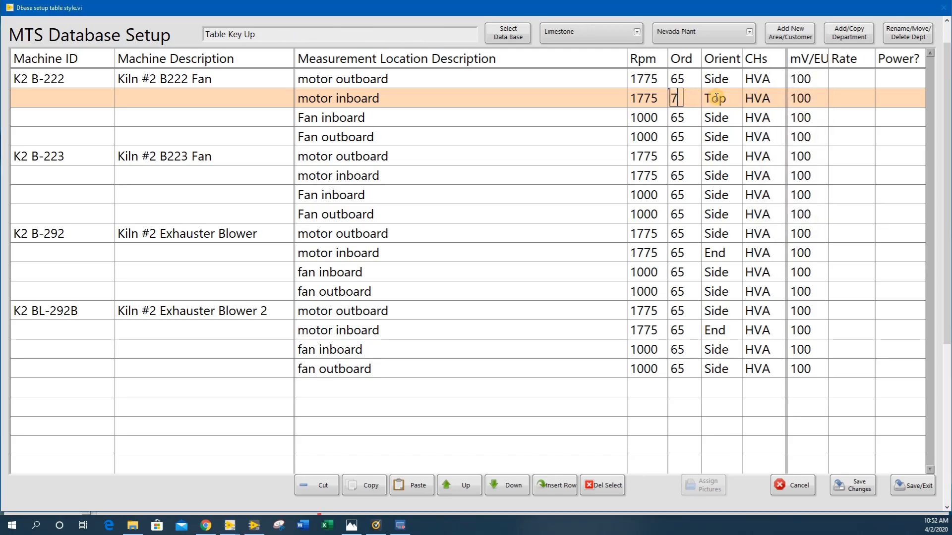
text(70)
Set the Rpm of K2 B-222's motor inboard location to 1780, and save and exit the database setup
click(660, 99)
drag(661, 100, 646, 98)
text(80)
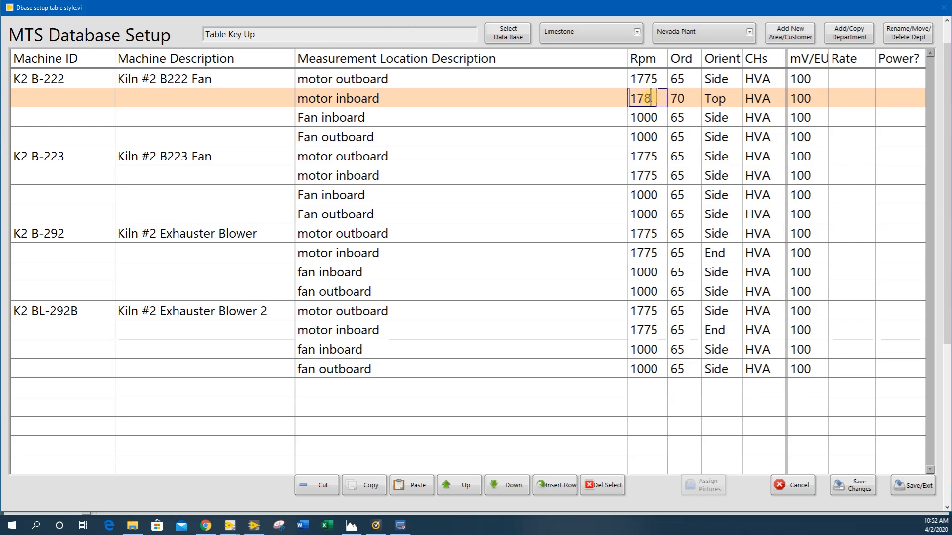
click(660, 119)
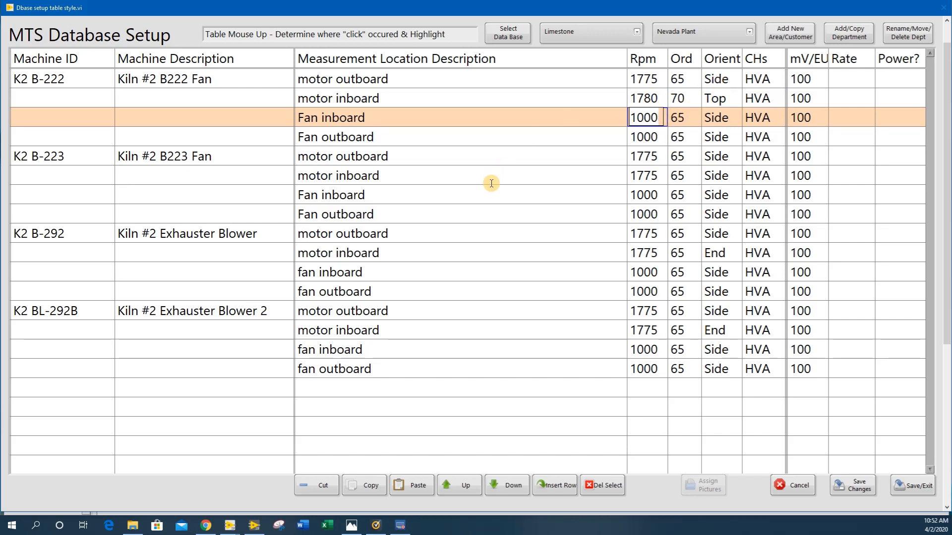
click(907, 487)
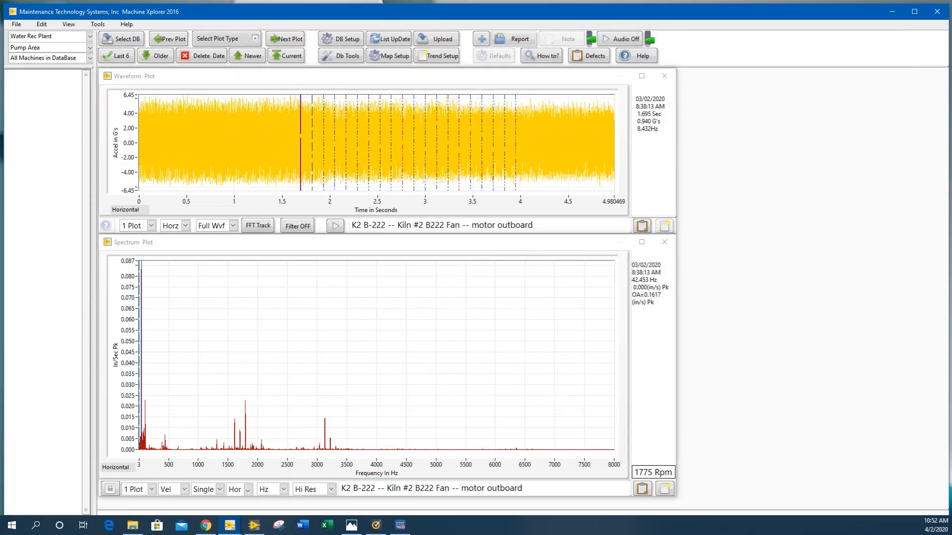
Show the Water Rec Plant machine lists for the Fans and Blowers department and for the Pump Area department
click(89, 36)
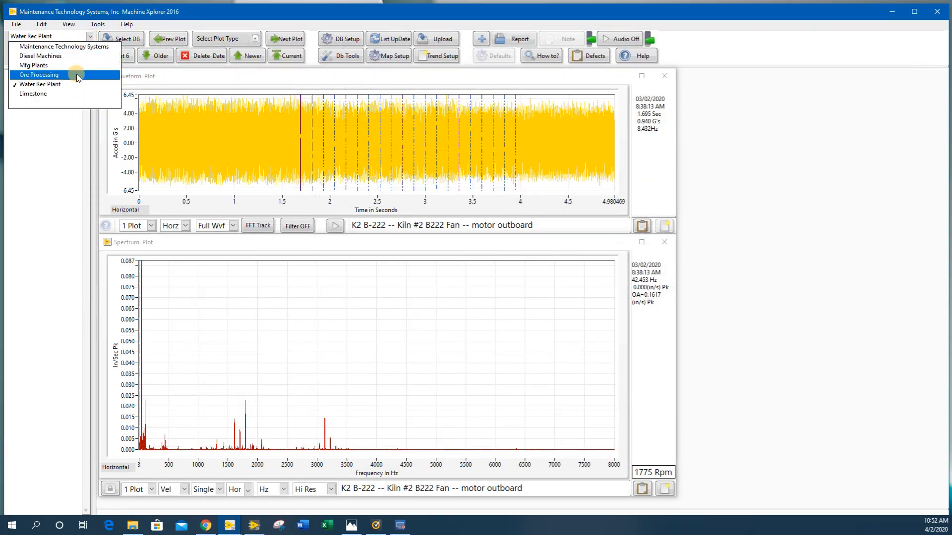
click(75, 84)
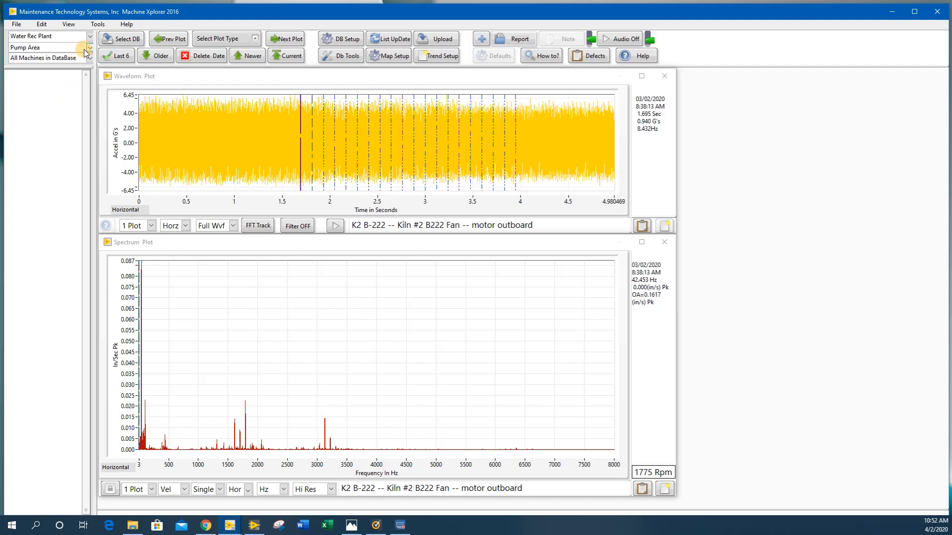
click(89, 48)
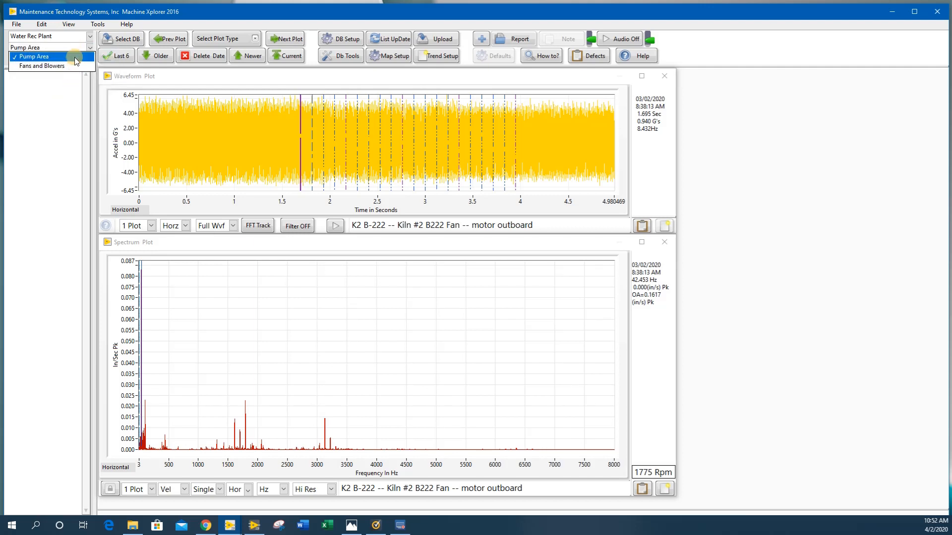
click(74, 65)
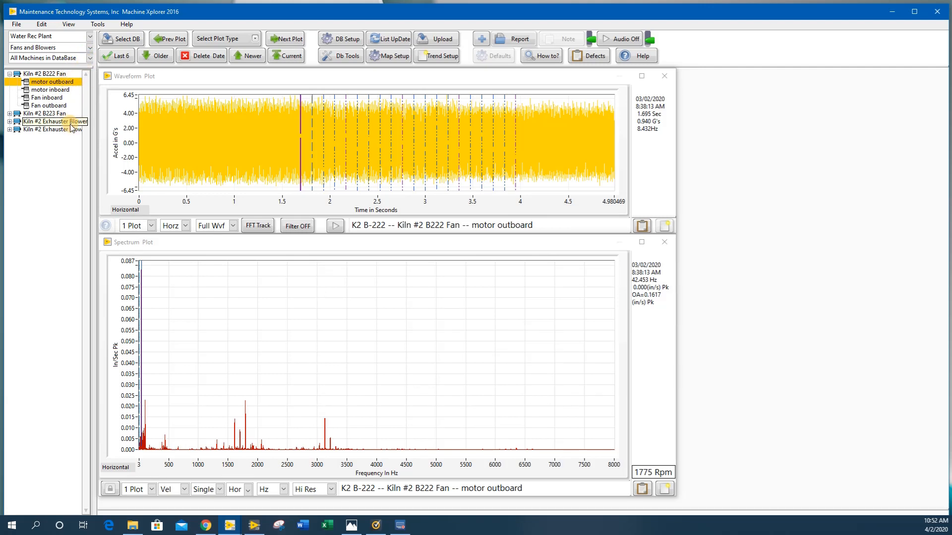
click(90, 47)
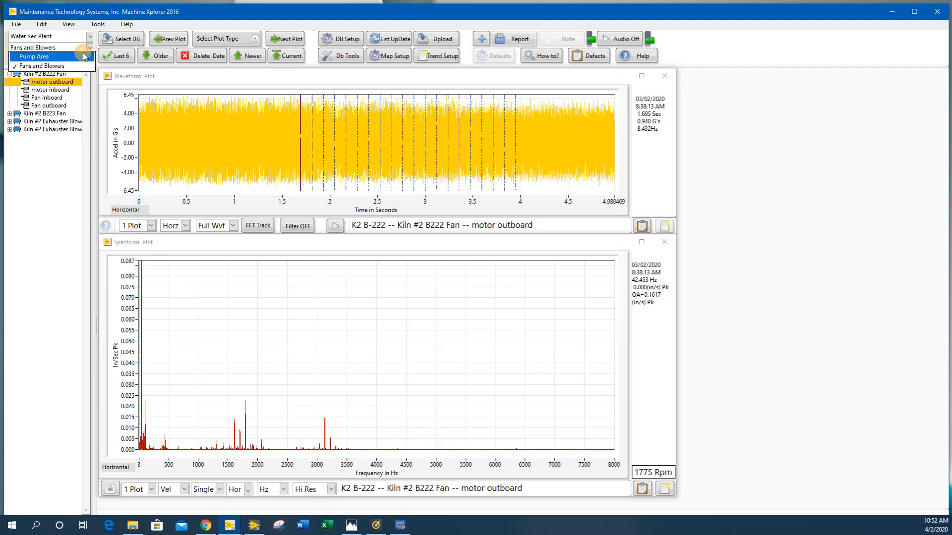
click(78, 60)
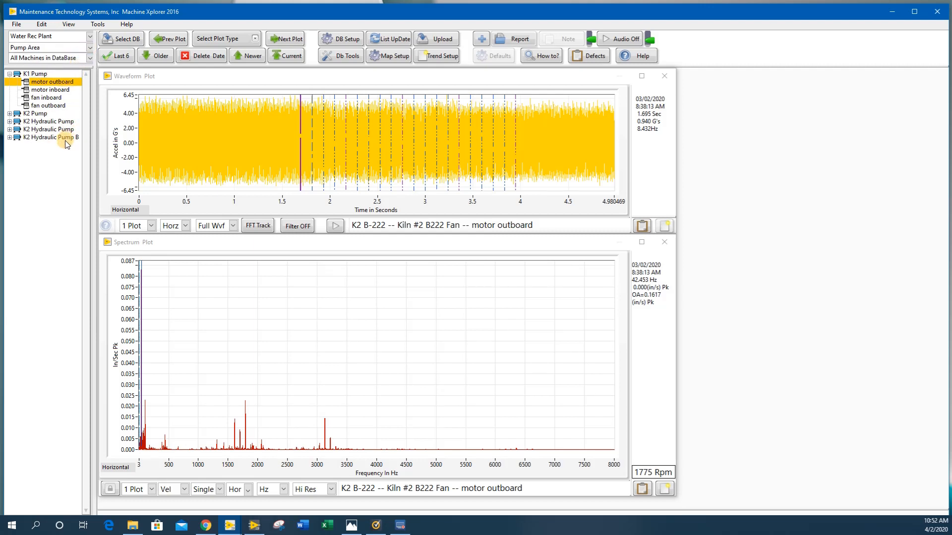